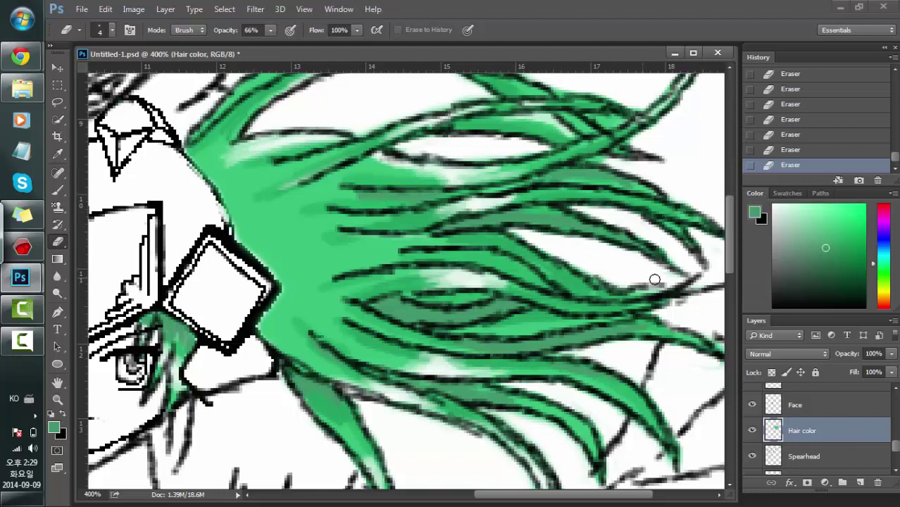
# Shade the hair lock beside the face, near the shield, with dark green 2 px brush strokes on the Hair color layer.
pyautogui.moveTo(726, 258); pyautogui.dragTo(724, 271)
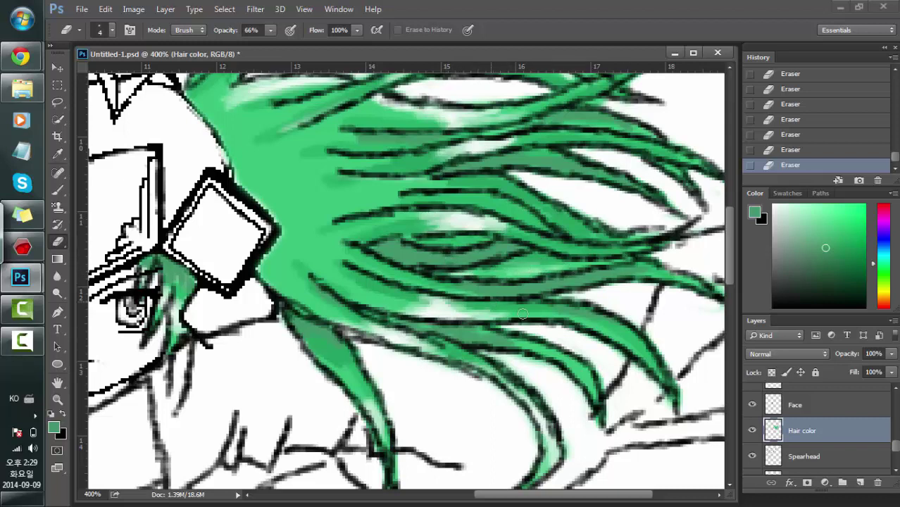
pyautogui.moveTo(725, 265); pyautogui.dragTo(729, 241)
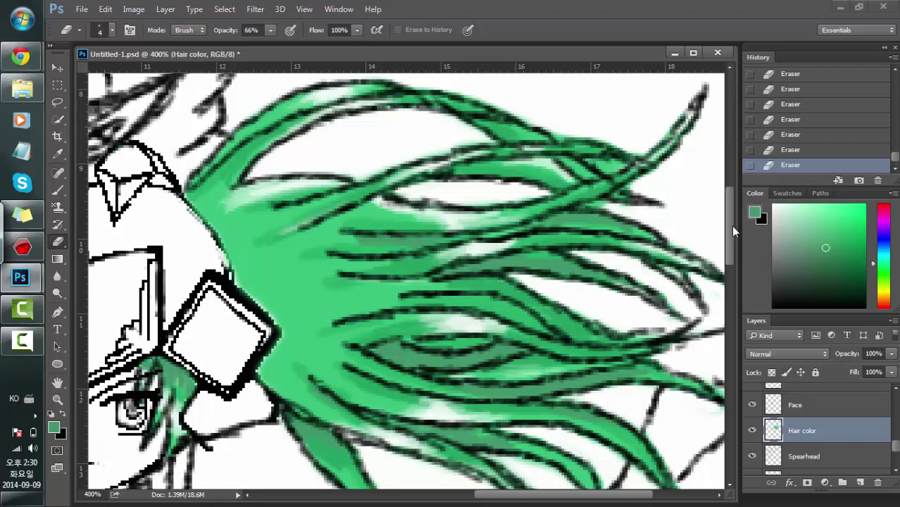
pyautogui.moveTo(730, 225)
pyautogui.mouseDown()
pyautogui.moveTo(718, 274)
pyautogui.moveTo(722, 257)
pyautogui.mouseUp()
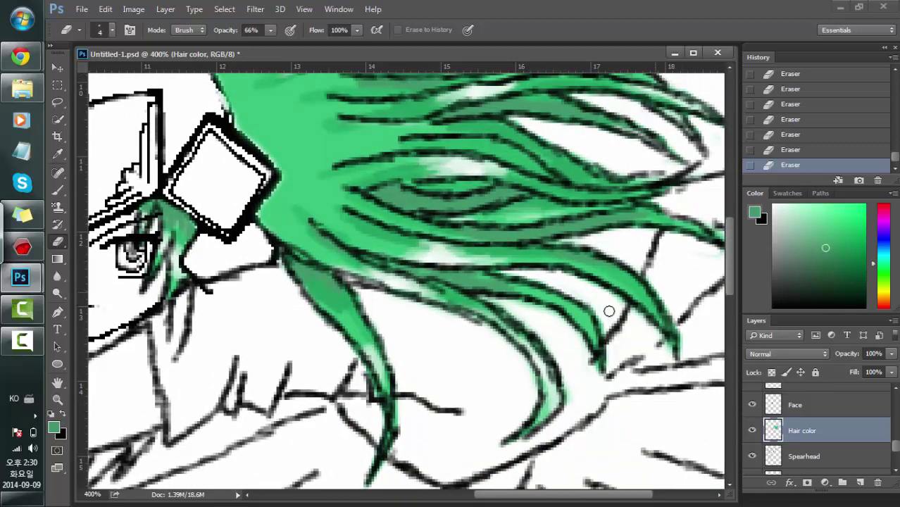
pyautogui.moveTo(545, 494); pyautogui.dragTo(471, 494)
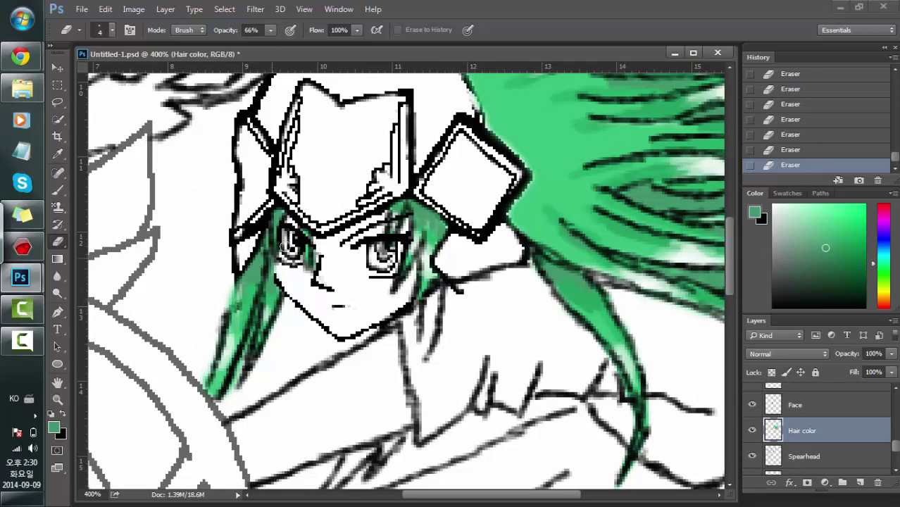
pyautogui.click(59, 190)
pyautogui.moveTo(244, 291)
pyautogui.mouseDown()
pyautogui.moveTo(234, 303)
pyautogui.moveTo(256, 267)
pyautogui.mouseUp()
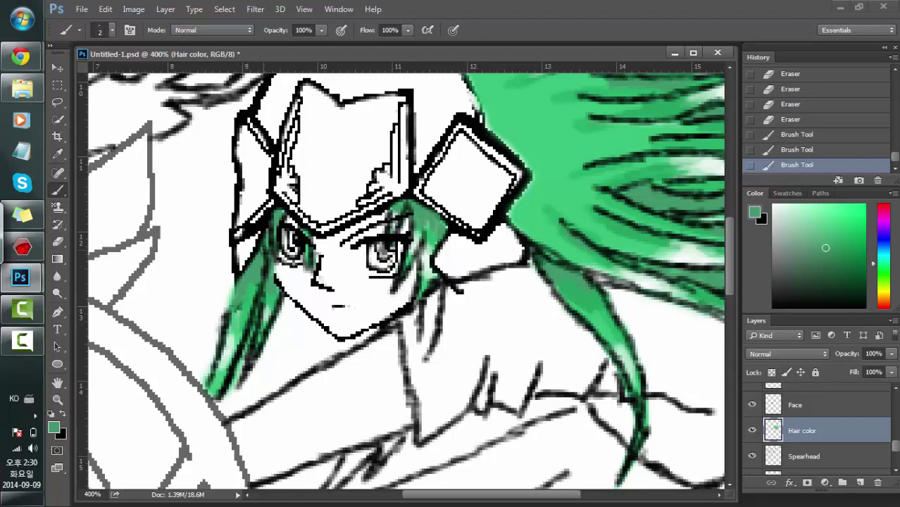
pyautogui.moveTo(261, 237); pyautogui.dragTo(268, 232)
pyautogui.moveTo(727, 252)
pyautogui.mouseDown()
pyautogui.moveTo(726, 230)
pyautogui.moveTo(723, 263)
pyautogui.mouseUp()
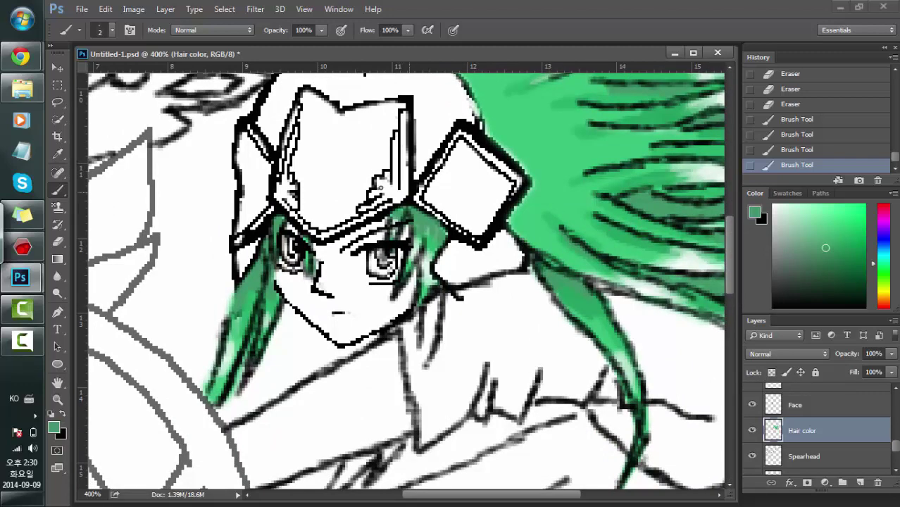
# Select a medium green and blend the dark shading in the hair lock near the shield, redoing unwanted strokes.
pyautogui.click(236, 320)
pyautogui.click(816, 150)
pyautogui.click(789, 194)
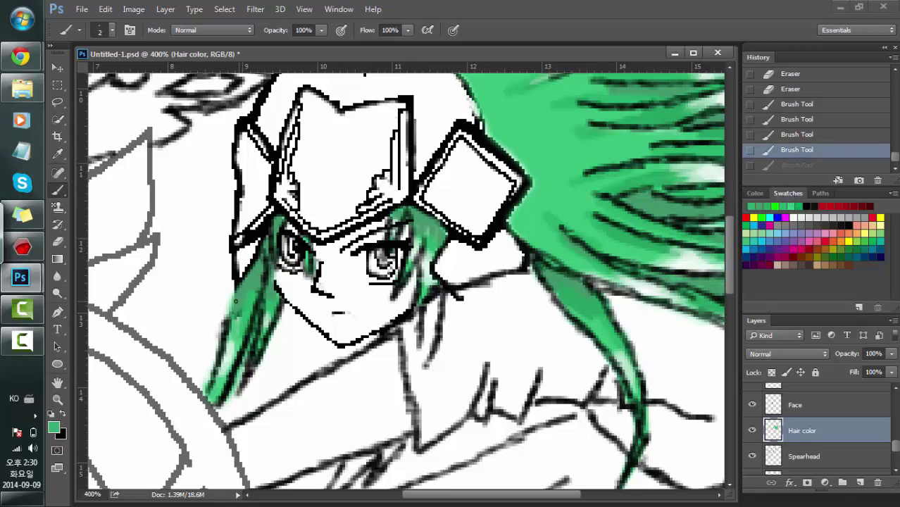
pyautogui.click(248, 311)
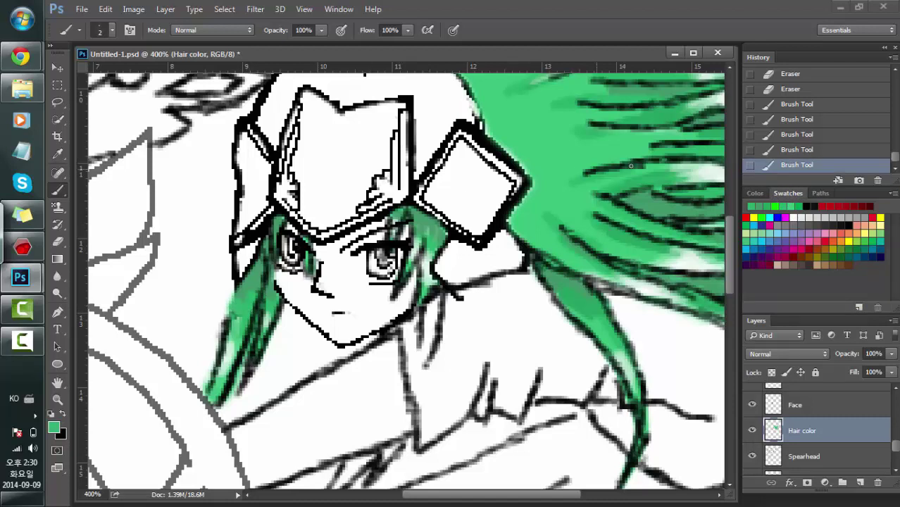
pyautogui.hotkey('ctrl', 'z')
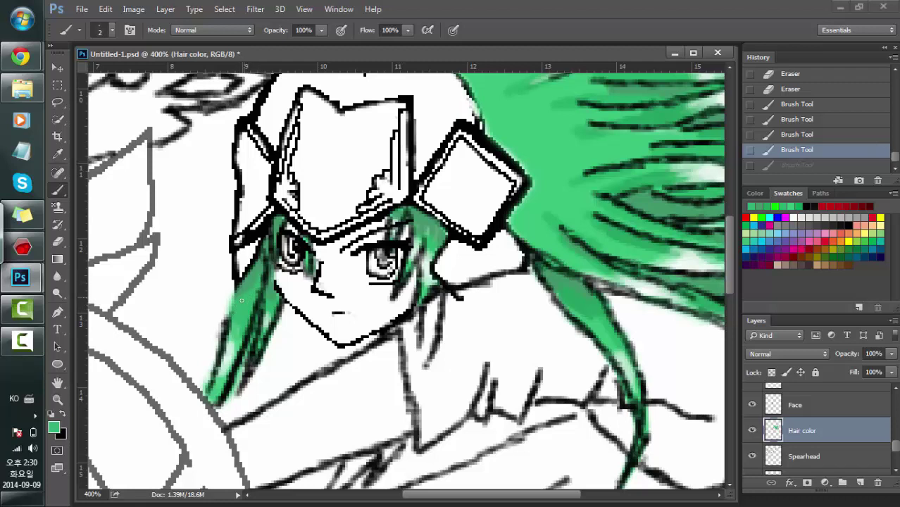
pyautogui.moveTo(256, 290); pyautogui.dragTo(264, 298)
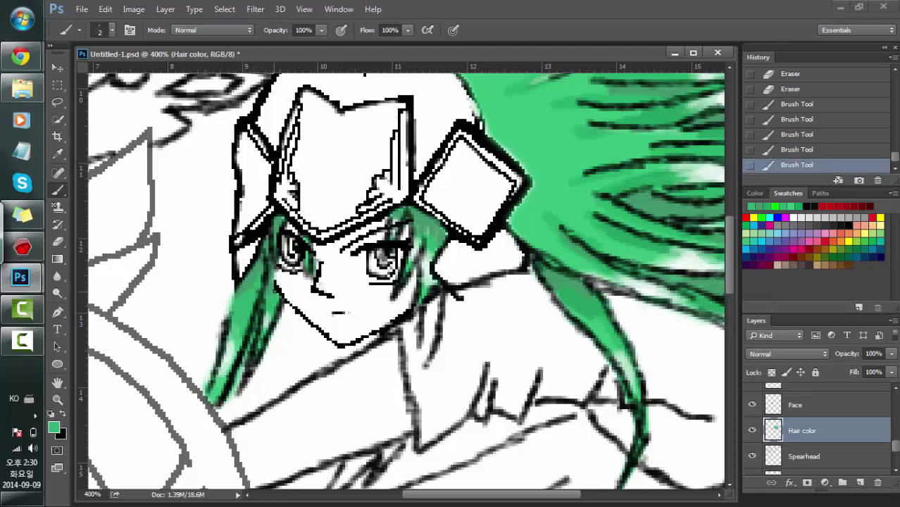
pyautogui.click(293, 279)
# Blend the shading near the root of the long hair strand below the diamond ornament with medium green strokes.
pyautogui.moveTo(729, 257)
pyautogui.mouseDown()
pyautogui.moveTo(727, 238)
pyautogui.moveTo(714, 269)
pyautogui.mouseUp()
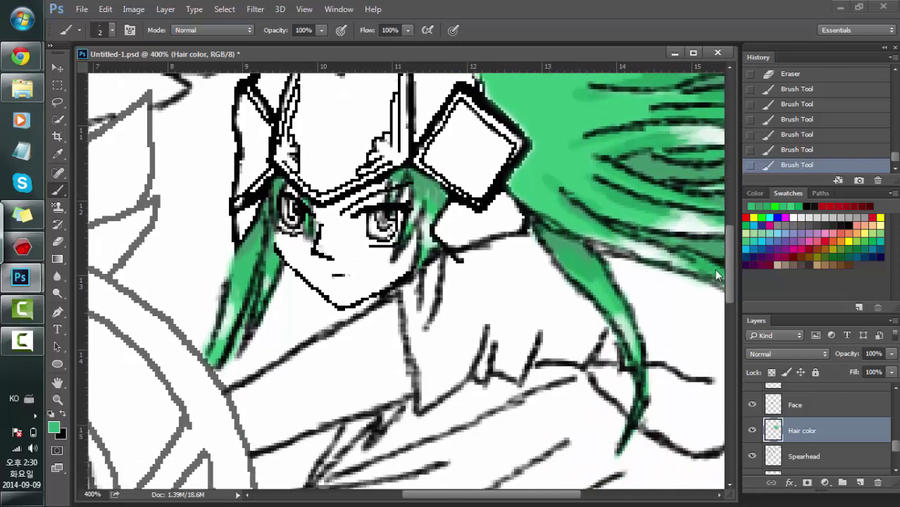
pyautogui.scroll(-1, 715, 275)
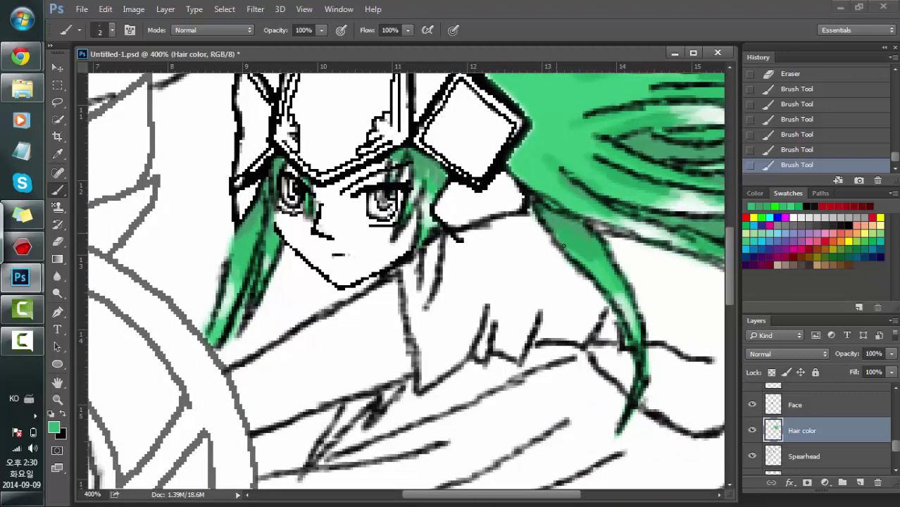
pyautogui.click(561, 237)
pyautogui.scroll(3, 718, 261)
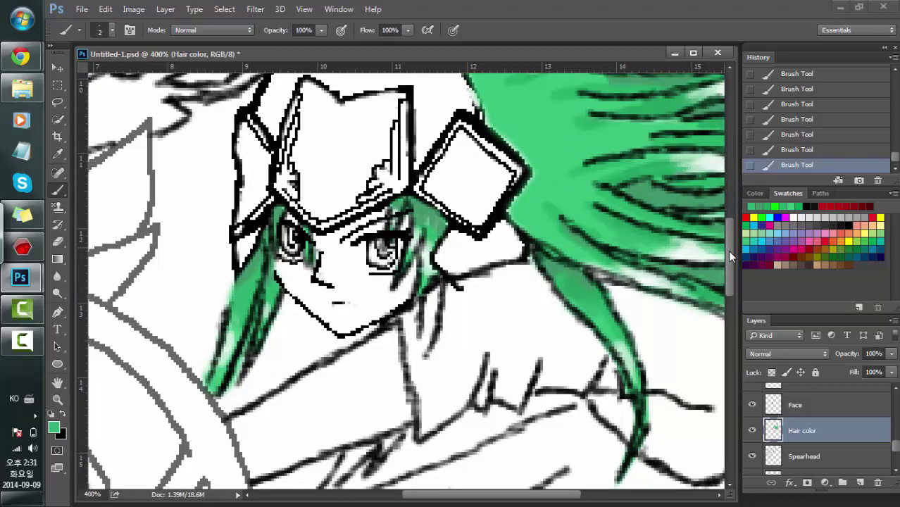
# Select the darker green and shade the hair along the helmet's back edge, undoing the first strokes and repainting them.
pyautogui.moveTo(729, 257); pyautogui.dragTo(727, 231)
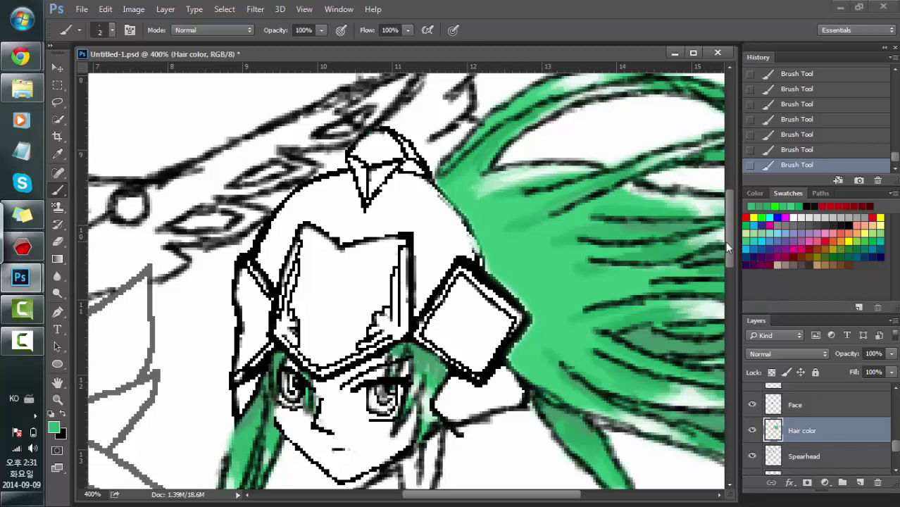
pyautogui.moveTo(727, 240); pyautogui.dragTo(725, 231)
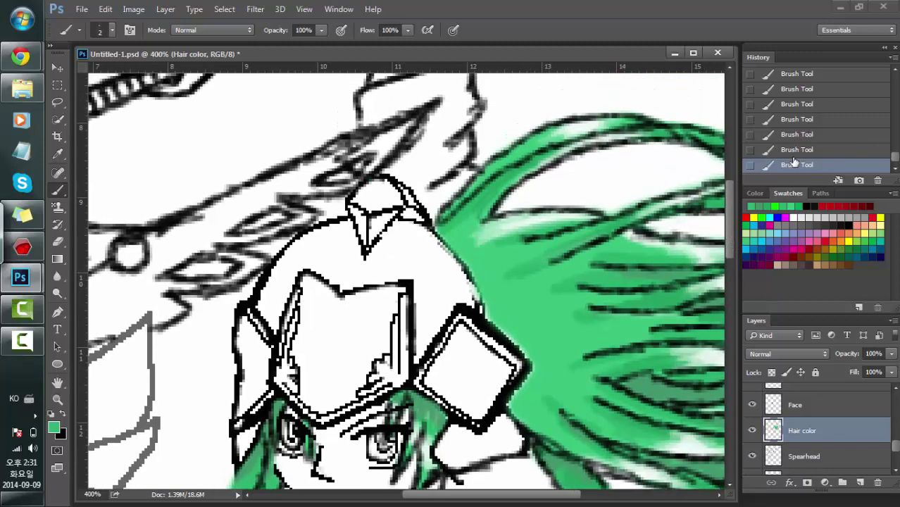
pyautogui.click(767, 202)
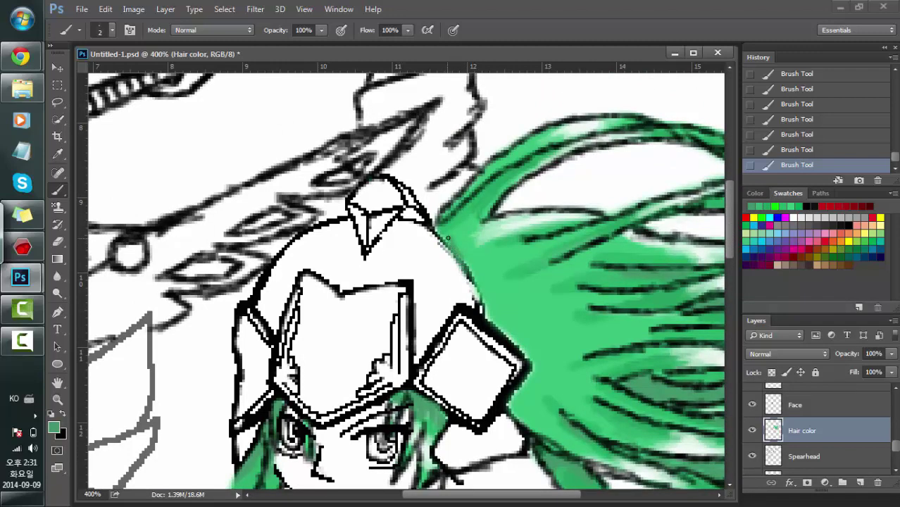
pyautogui.click(782, 151)
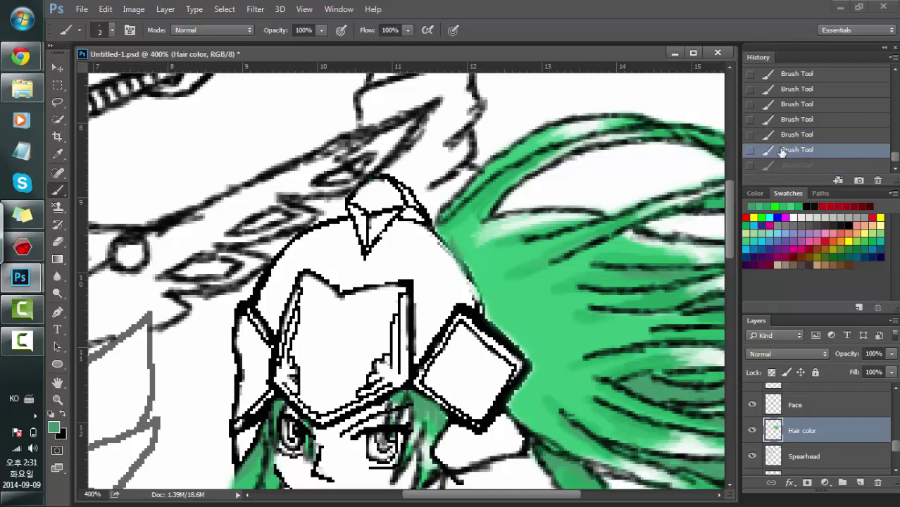
pyautogui.click(806, 135)
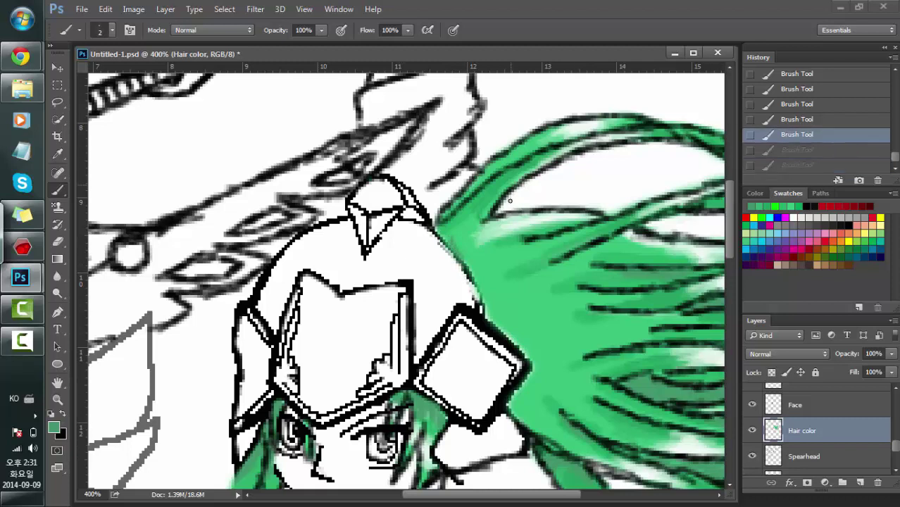
pyautogui.click(438, 230)
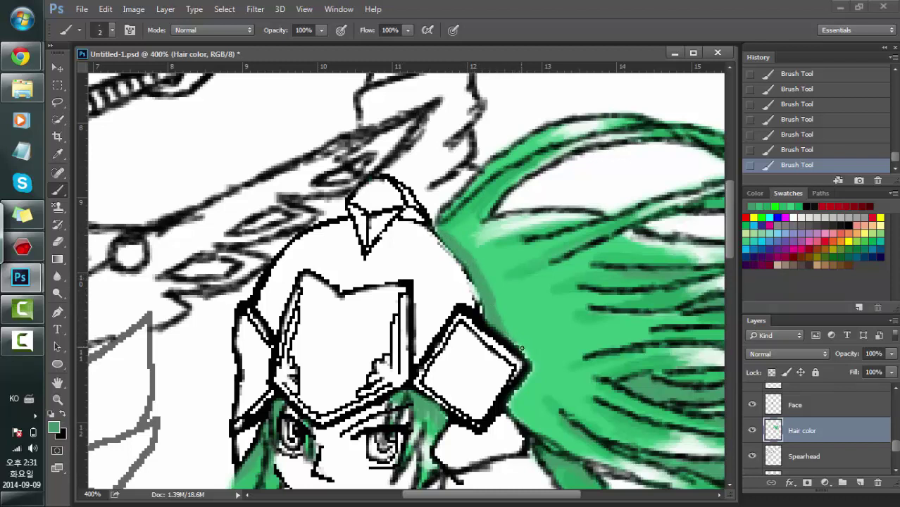
# Soften the dark shading along the helmet's back edge with medium green strokes, comparing history states and keeping the latest one.
pyautogui.scroll(-5, 707, 272)
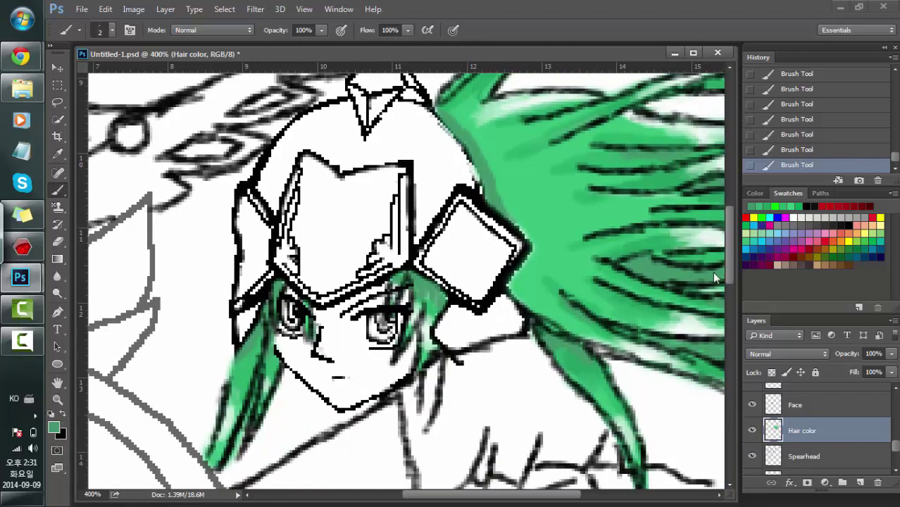
pyautogui.scroll(1, 710, 267)
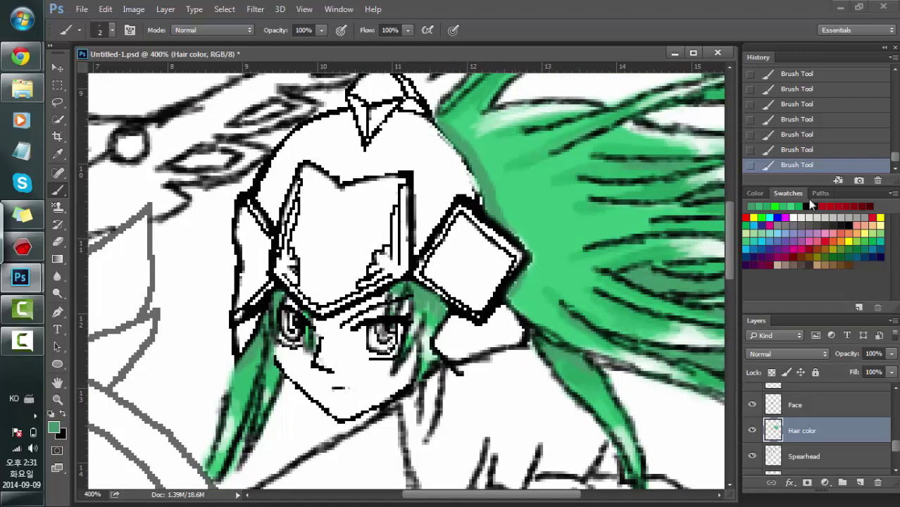
pyautogui.click(764, 205)
pyautogui.click(771, 151)
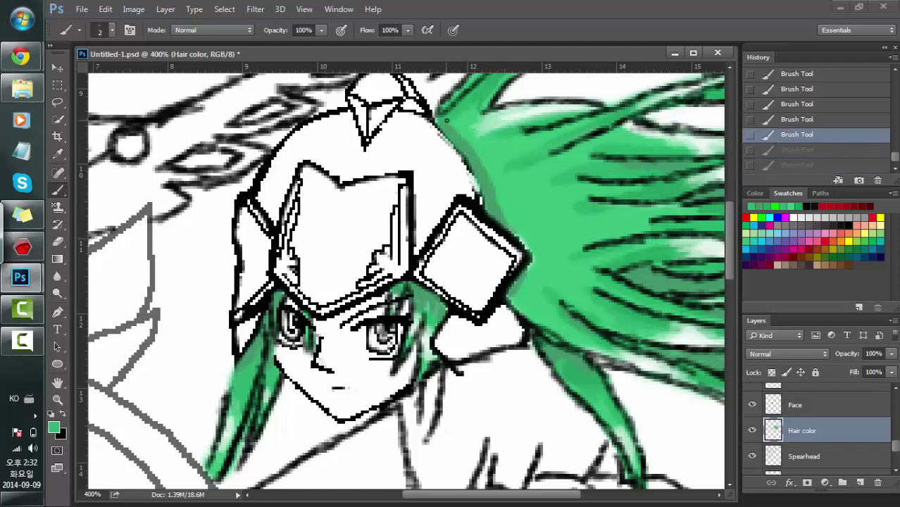
pyautogui.hotkey('ctrl', 'z')
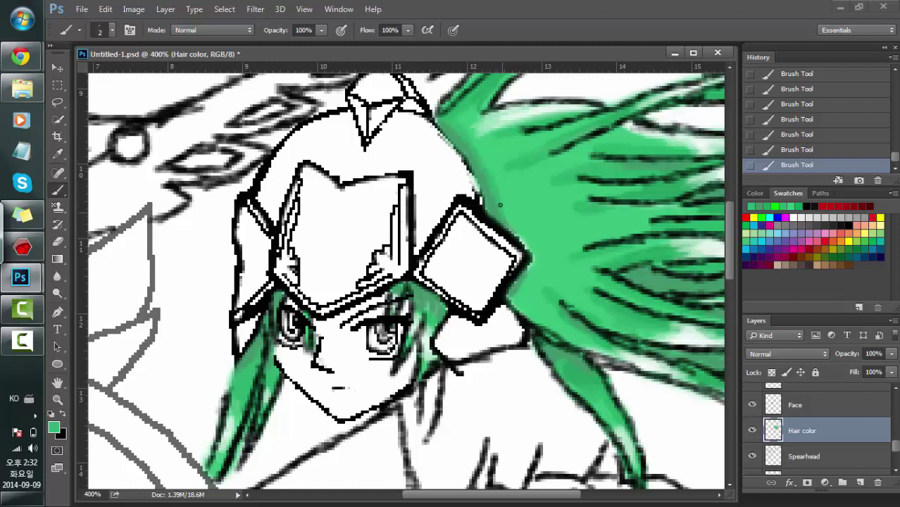
pyautogui.click(796, 135)
pyautogui.click(791, 150)
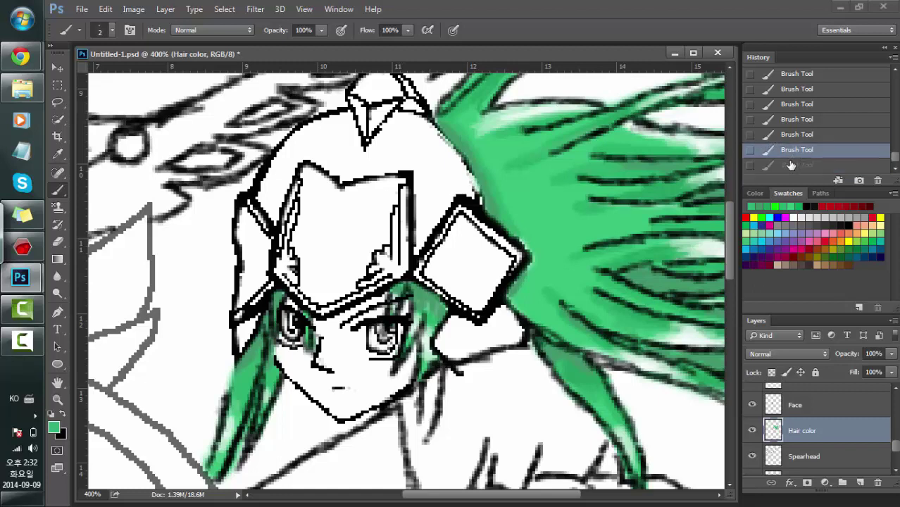
pyautogui.click(789, 166)
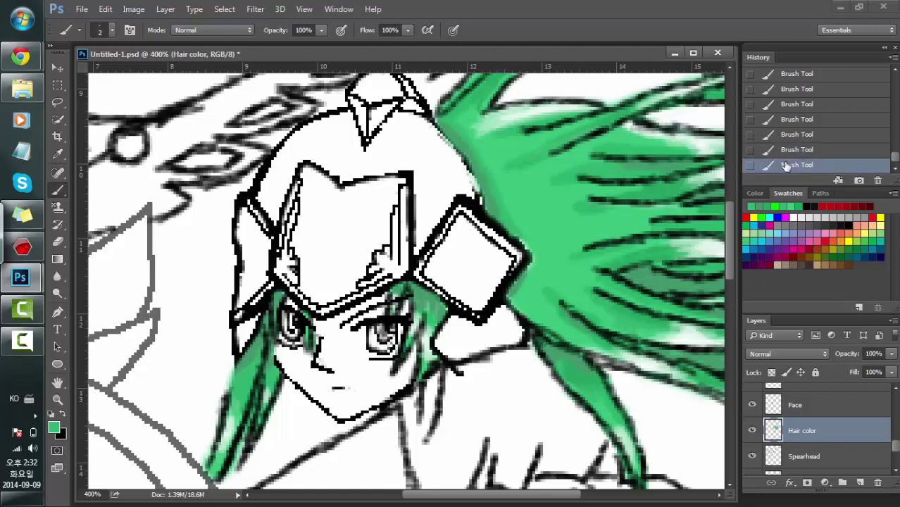
pyautogui.click(794, 205)
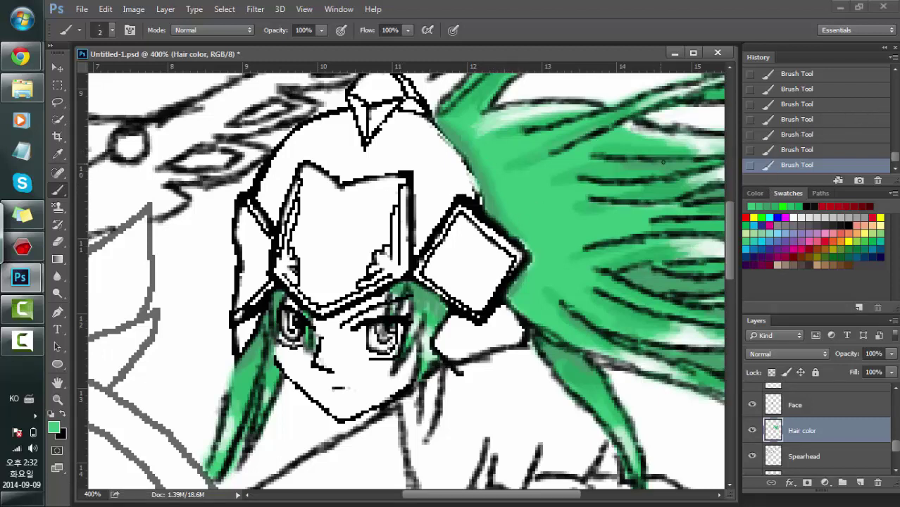
pyautogui.click(758, 205)
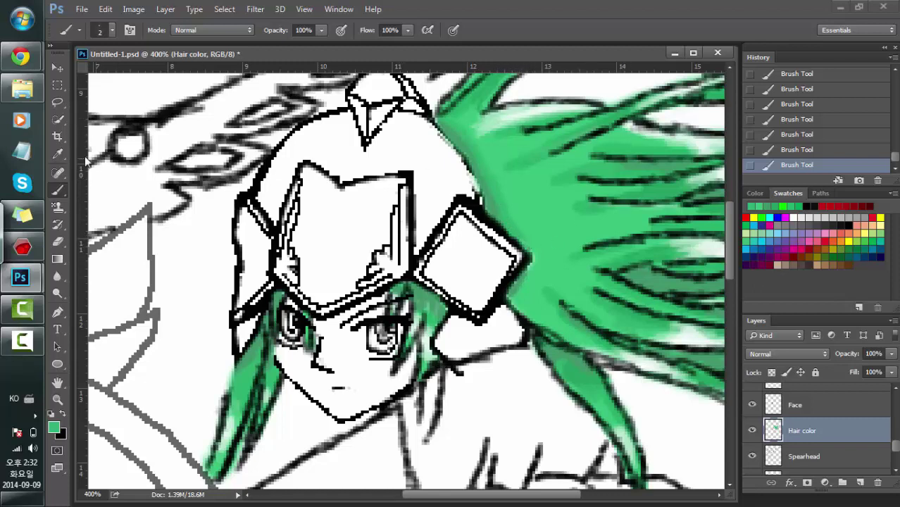
# Erase stray green along the helmet outline and around the diamond ornament with the 4 px eraser at 66% opacity.
pyautogui.click(58, 242)
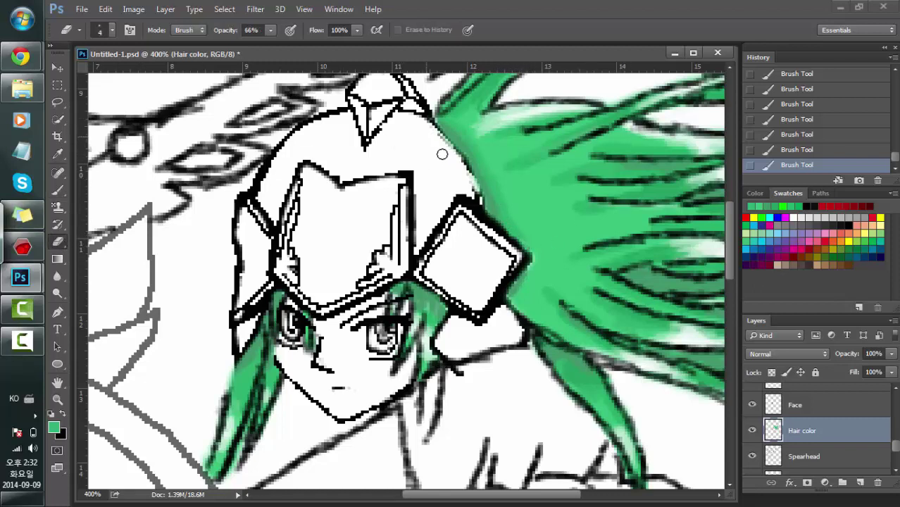
pyautogui.moveTo(442, 154); pyautogui.dragTo(431, 139)
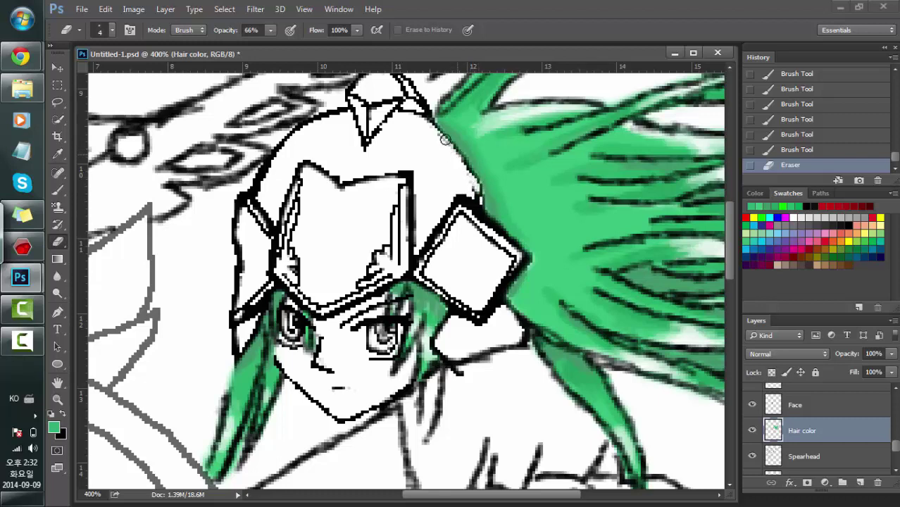
pyautogui.moveTo(445, 139); pyautogui.dragTo(428, 124)
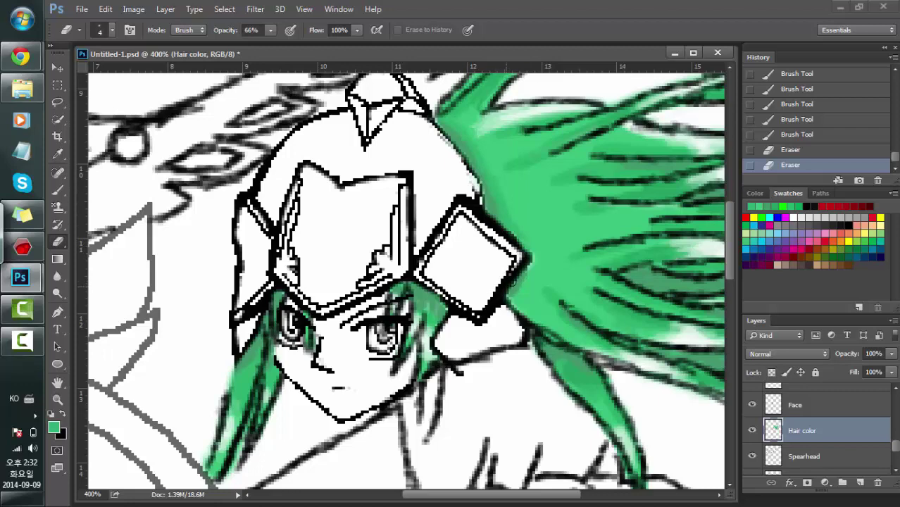
pyautogui.moveTo(486, 296); pyautogui.dragTo(480, 266)
# Examine the whole drawing at 100% and the colored hair and helmet at 200%.
pyautogui.moveTo(728, 233); pyautogui.dragTo(735, 204)
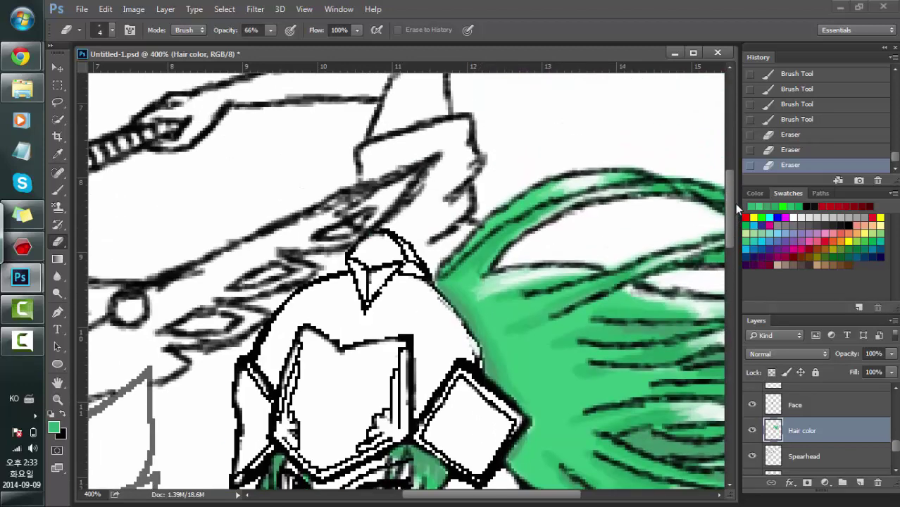
pyautogui.click(307, 10)
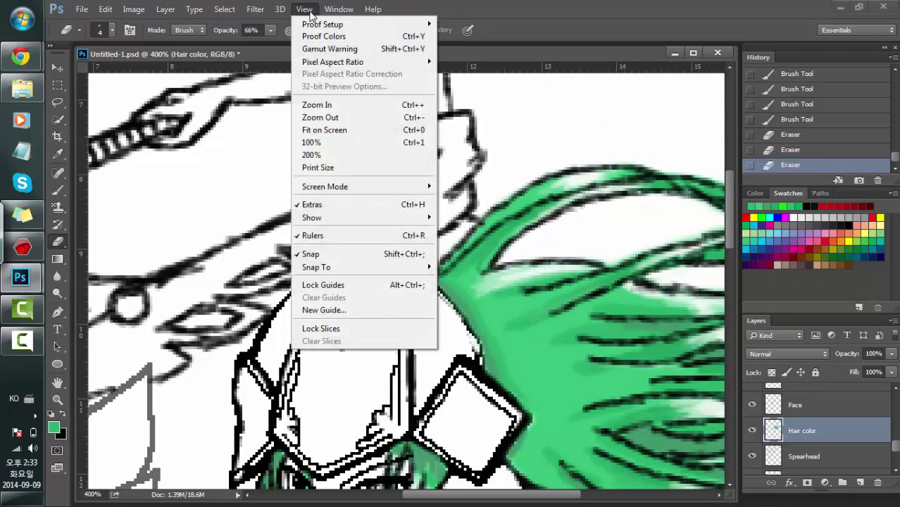
pyautogui.click(308, 10)
pyautogui.click(307, 10)
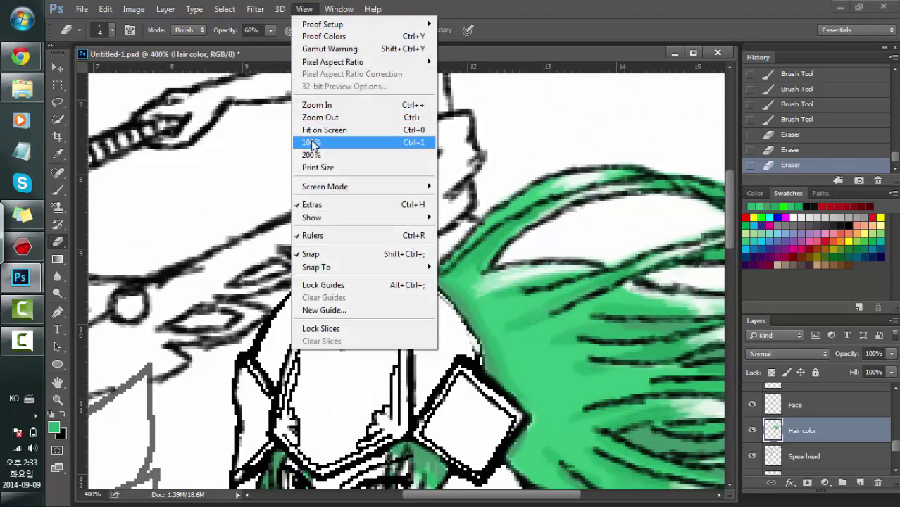
pyautogui.click(312, 143)
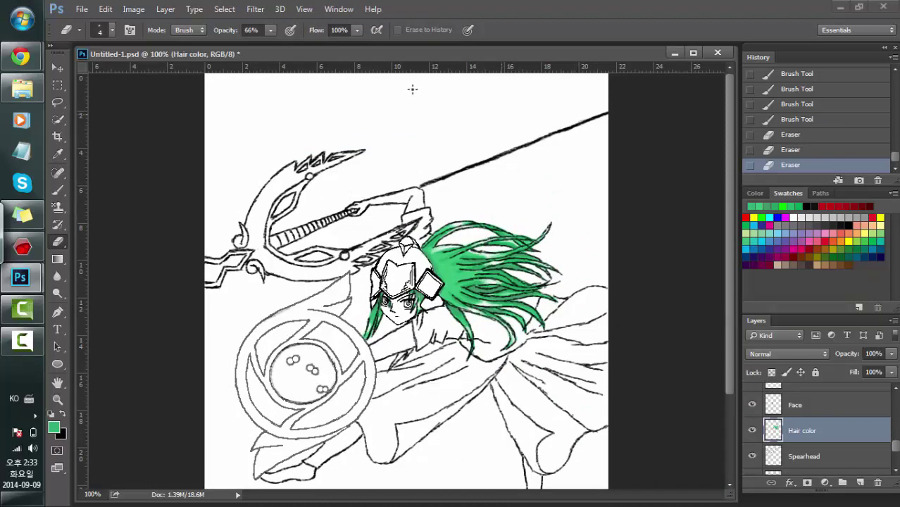
pyautogui.click(305, 9)
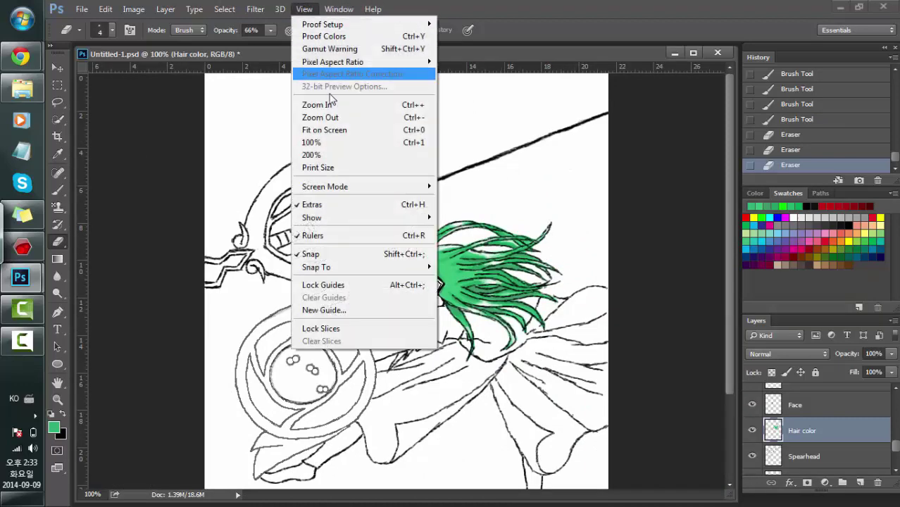
pyautogui.click(332, 154)
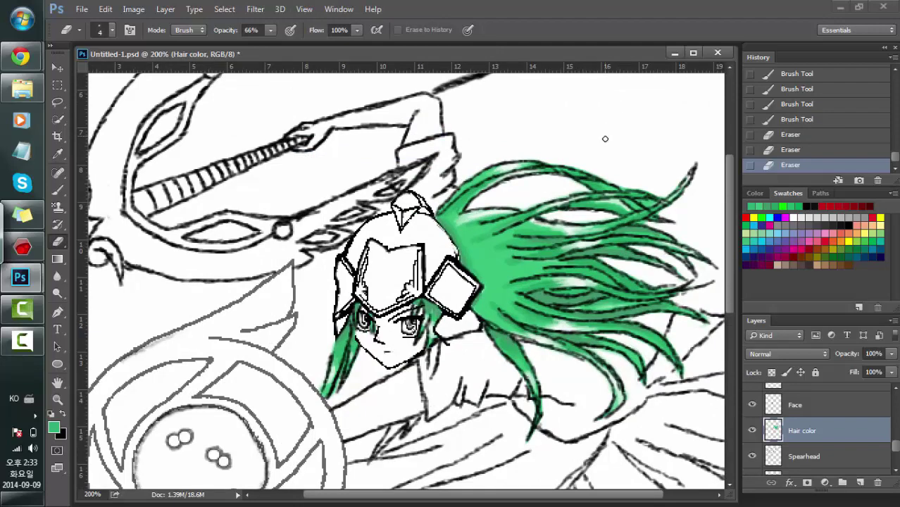
pyautogui.scroll(4, 724, 211)
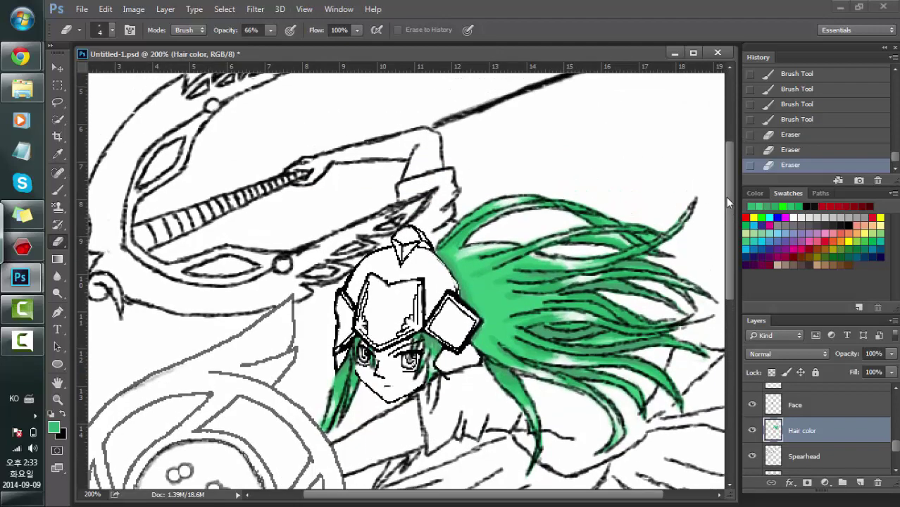
pyautogui.scroll(-8, 723, 209)
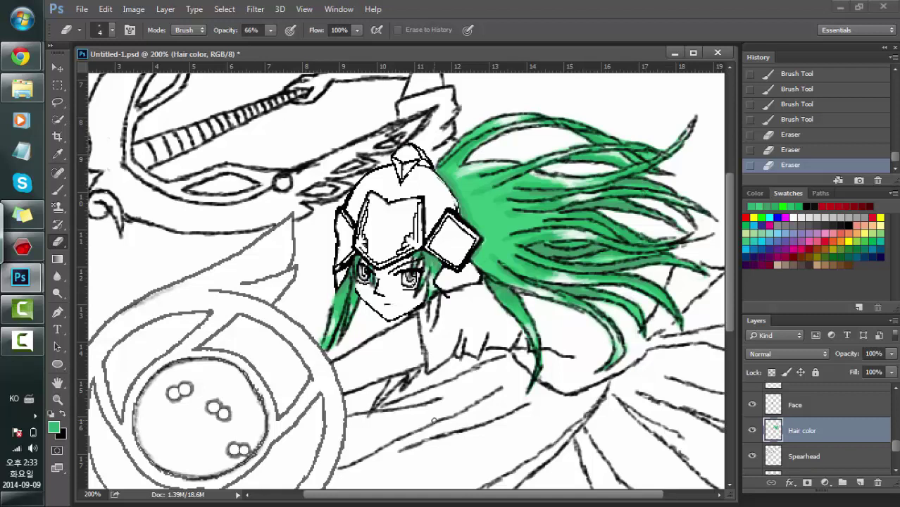
# Pick a light gray color and create a new layer named "Armor colored" above the Hair color layer.
pyautogui.click(808, 217)
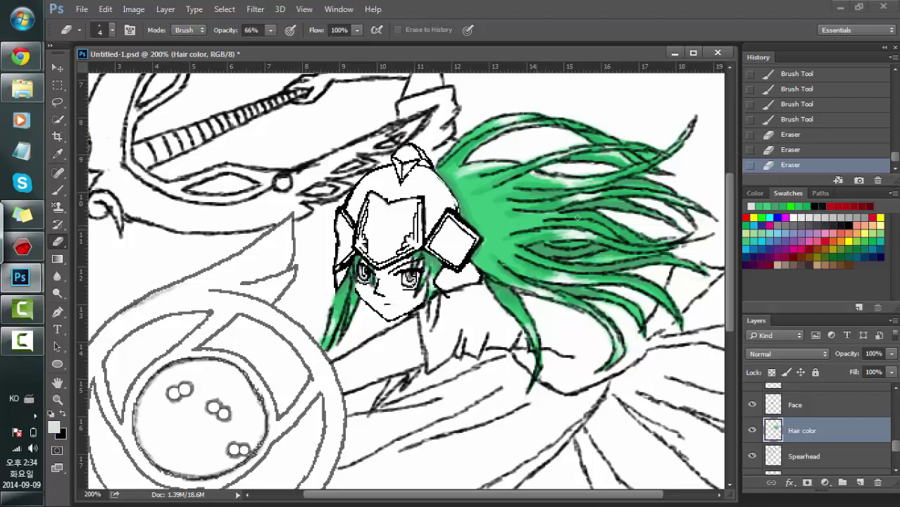
pyautogui.click(165, 8)
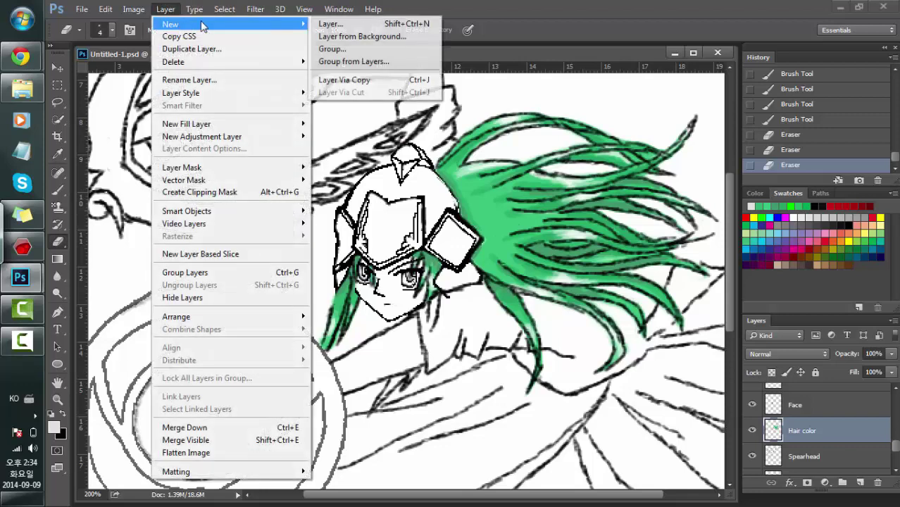
pyautogui.moveTo(161, 9)
pyautogui.moveTo(170, 24)
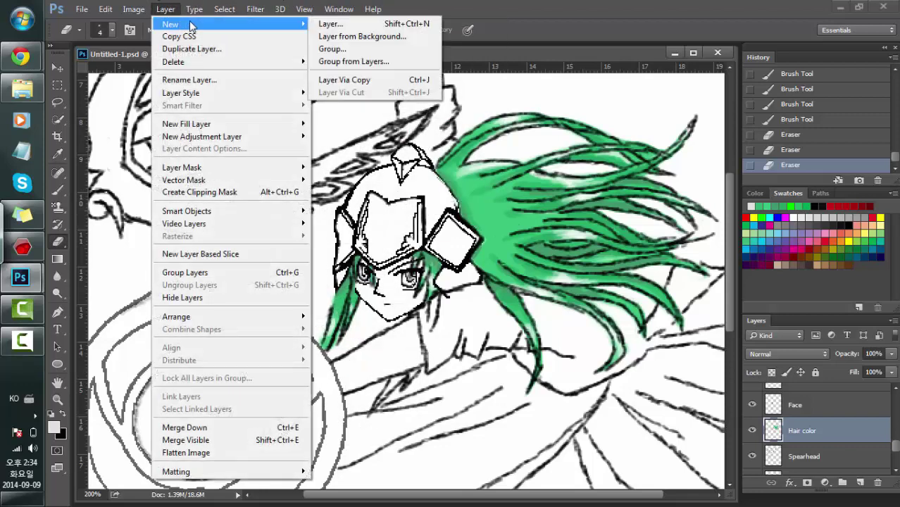
pyautogui.click(338, 24)
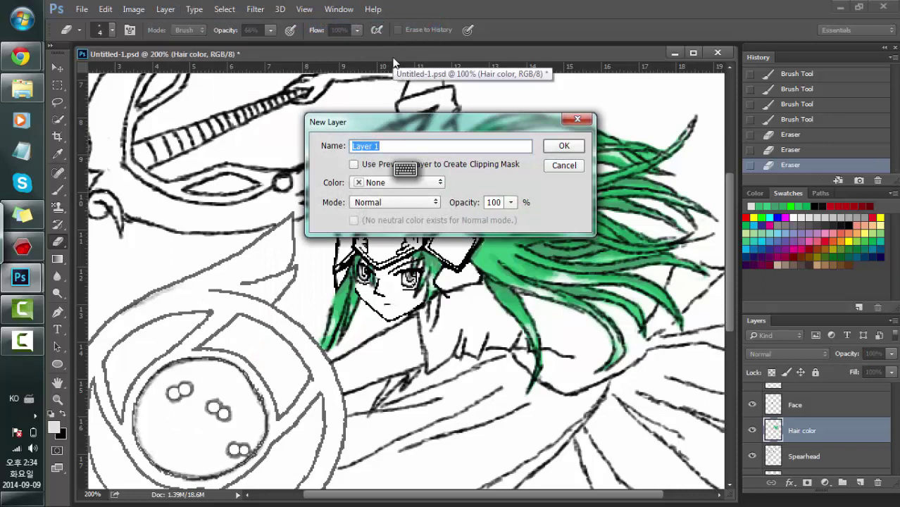
pyautogui.write('A')
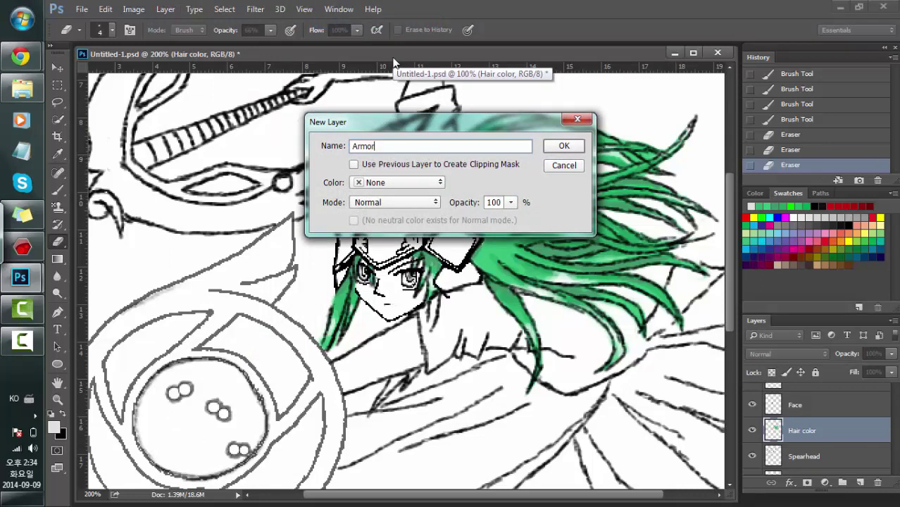
pyautogui.write('rmor colored')
pyautogui.press('Return')
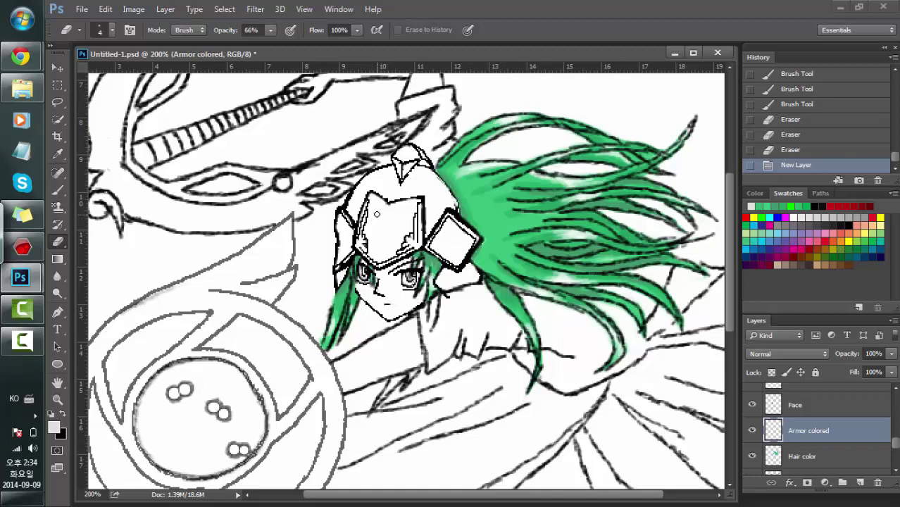
pyautogui.moveTo(377, 214); pyautogui.dragTo(378, 217)
pyautogui.click(400, 224)
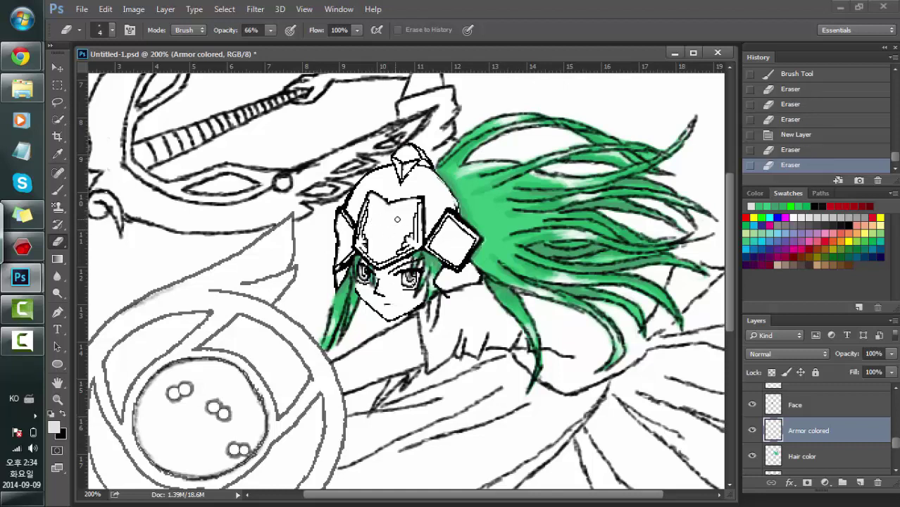
pyautogui.click(473, 182)
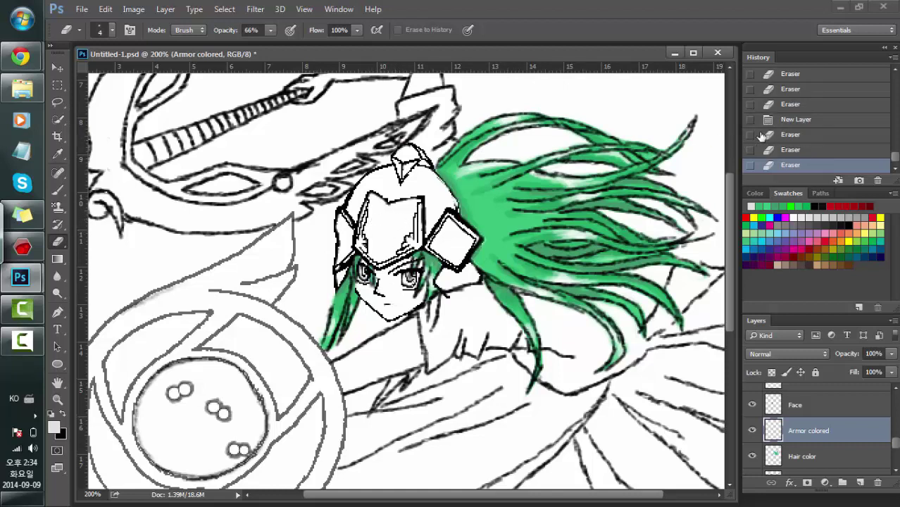
pyautogui.click(786, 121)
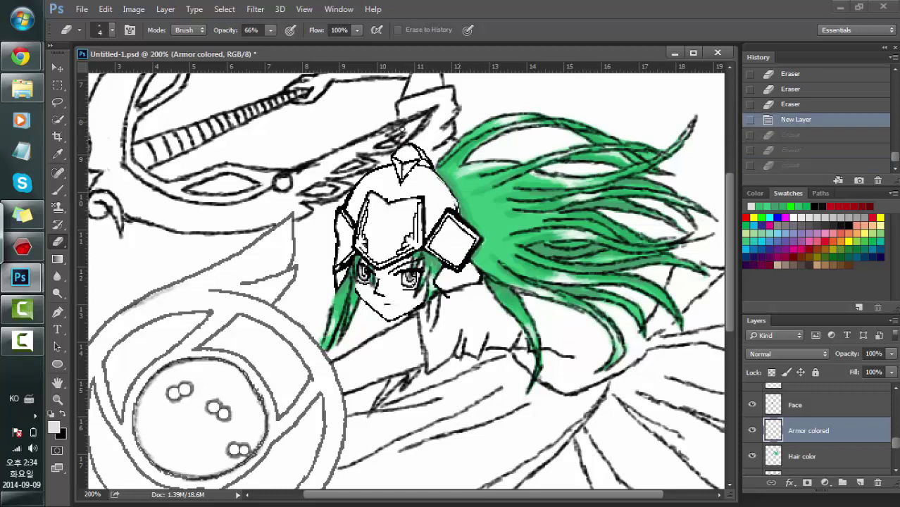
# Paint light gray on the helmet's front plate with the 2 px brush, undoing the first strokes, reselecting the gray and repainting.
pyautogui.click(57, 190)
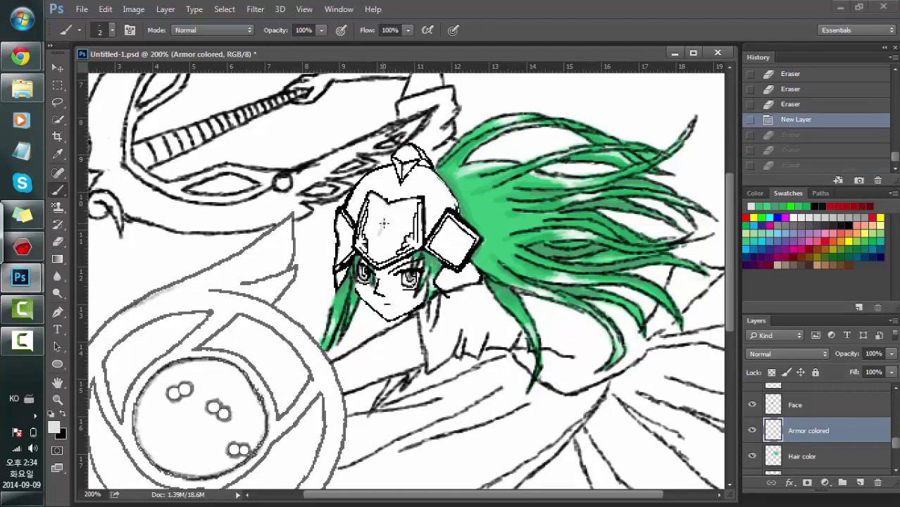
pyautogui.moveTo(383, 229)
pyautogui.mouseDown()
pyautogui.moveTo(376, 243)
pyautogui.moveTo(396, 221)
pyautogui.mouseUp()
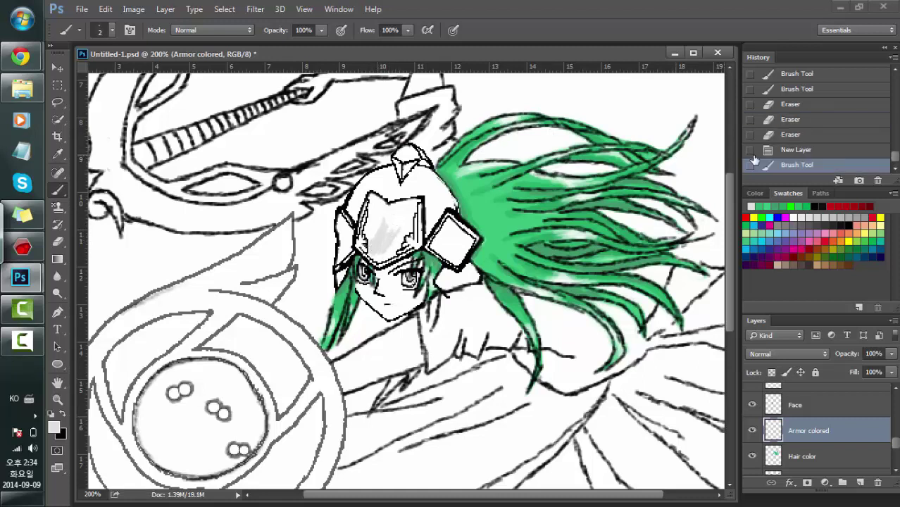
pyautogui.click(801, 150)
pyautogui.click(804, 218)
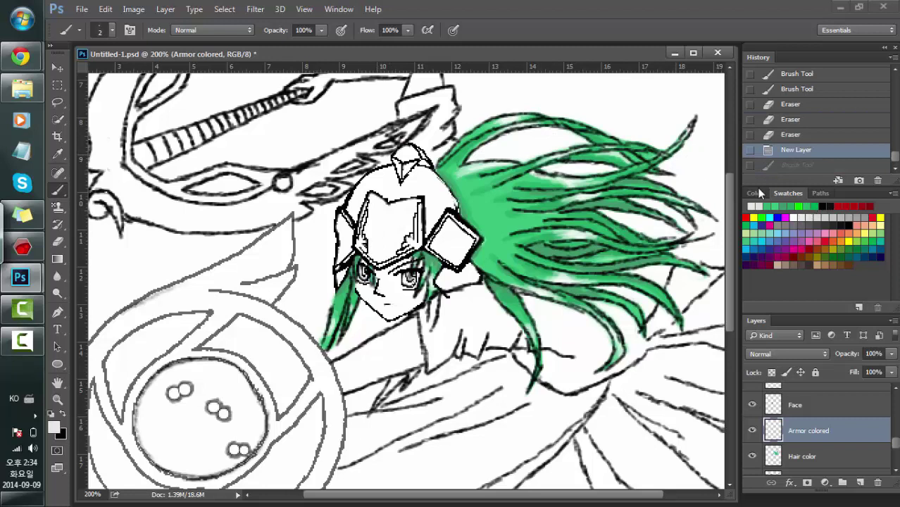
pyautogui.moveTo(387, 230)
pyautogui.mouseDown()
pyautogui.moveTo(379, 251)
pyautogui.moveTo(399, 209)
pyautogui.moveTo(389, 228)
pyautogui.mouseUp()
# Set the brush size to 6 px and fill the helmet's front plate and dome with light gray.
pyautogui.rightClick(376, 210)
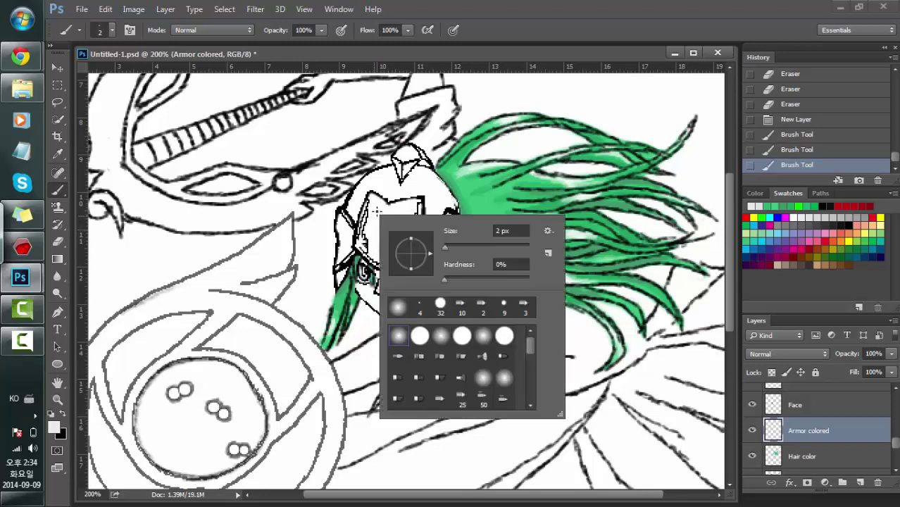
pyautogui.click(506, 229)
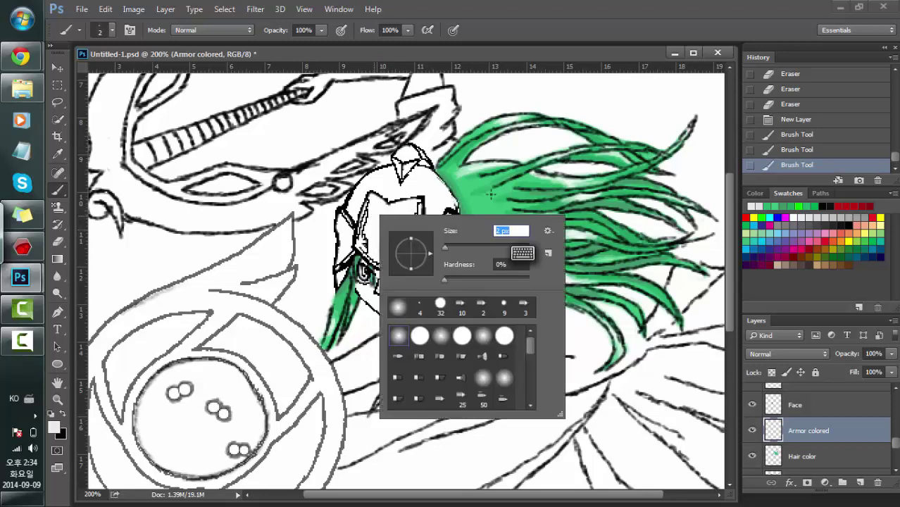
pyautogui.write('6')
pyautogui.press('Return')
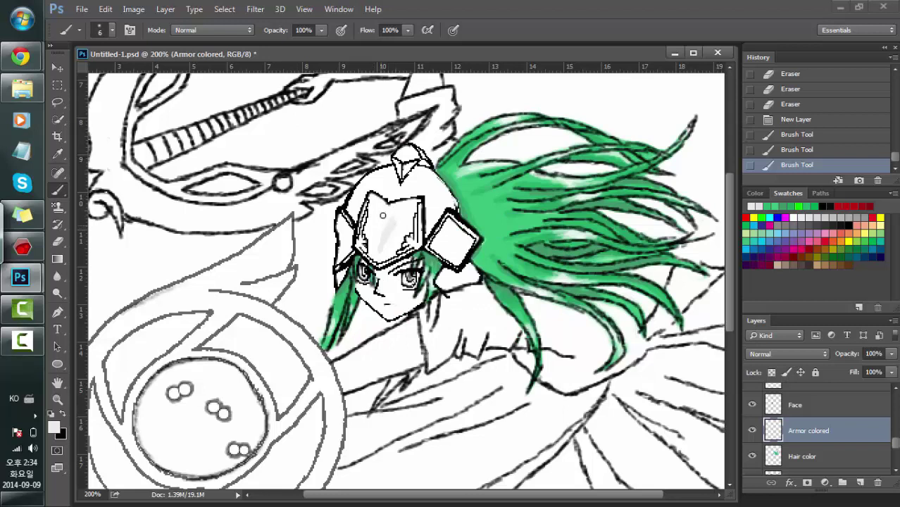
pyautogui.moveTo(383, 214); pyautogui.dragTo(376, 232)
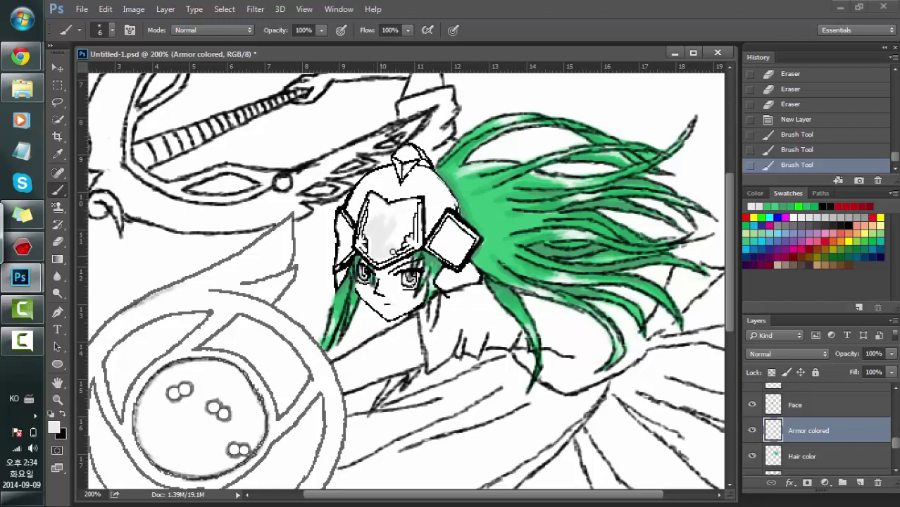
pyautogui.moveTo(387, 253)
pyautogui.mouseDown()
pyautogui.moveTo(399, 231)
pyautogui.moveTo(406, 220)
pyautogui.moveTo(414, 225)
pyautogui.moveTo(395, 206)
pyautogui.moveTo(407, 204)
pyautogui.moveTo(382, 223)
pyautogui.mouseUp()
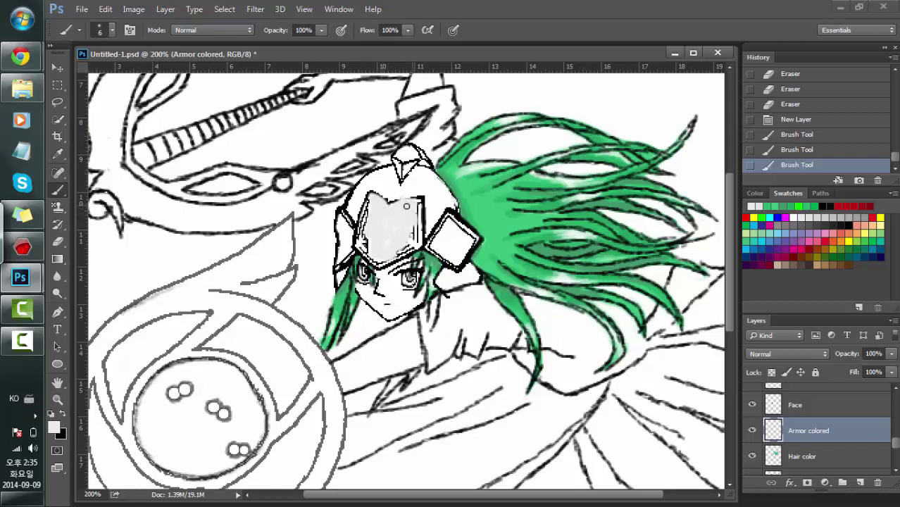
pyautogui.moveTo(406, 205)
pyautogui.mouseDown()
pyautogui.moveTo(402, 243)
pyautogui.moveTo(370, 210)
pyautogui.moveTo(378, 213)
pyautogui.moveTo(353, 205)
pyautogui.mouseUp()
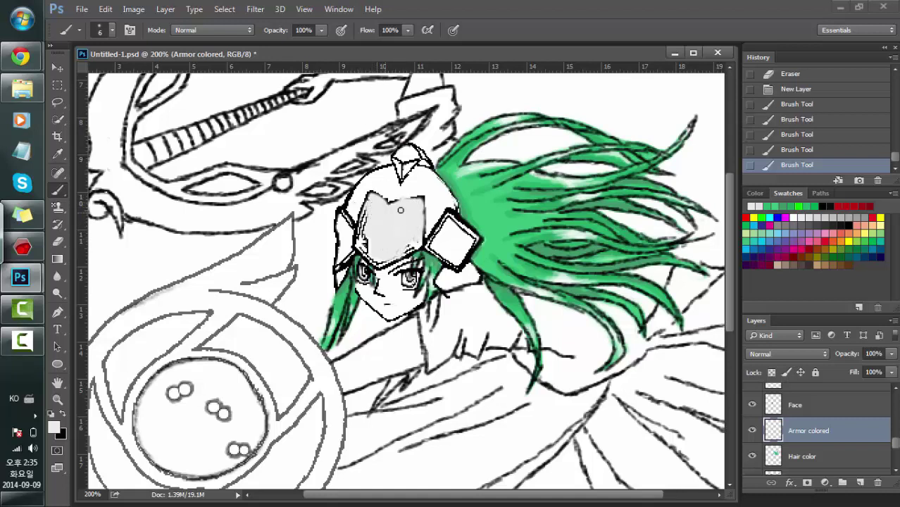
pyautogui.moveTo(408, 244); pyautogui.dragTo(407, 205)
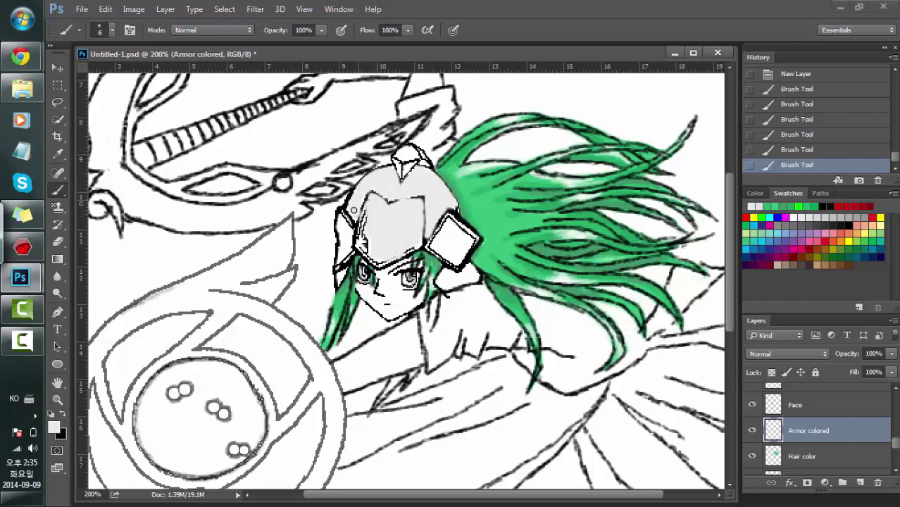
pyautogui.click(402, 193)
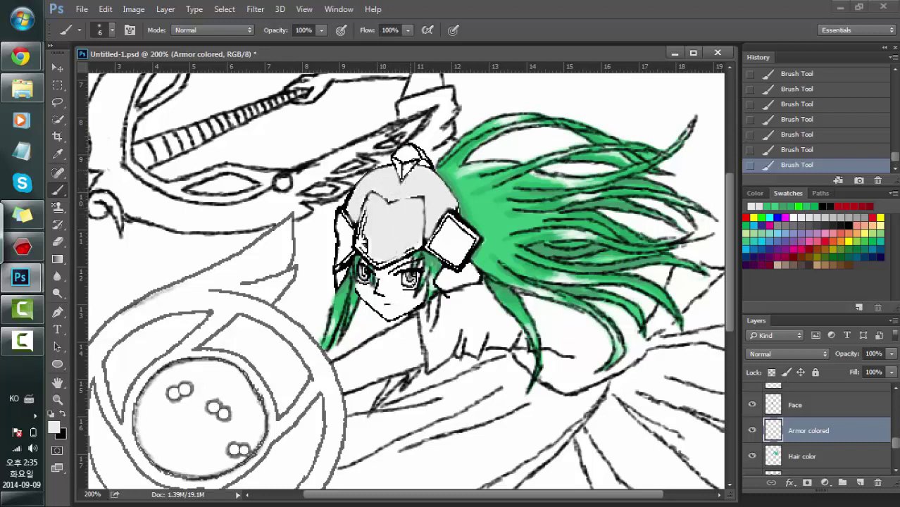
# Erase the gray covering the inner detail lines and outline of the helmet's front plate with the 4 px eraser at 66% opacity.
pyautogui.click(305, 8)
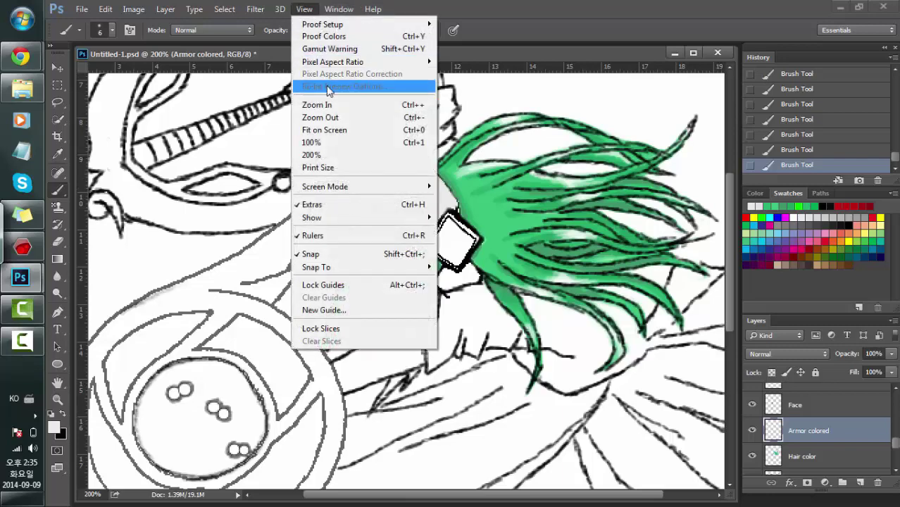
pyautogui.click(329, 102)
pyautogui.click(304, 8)
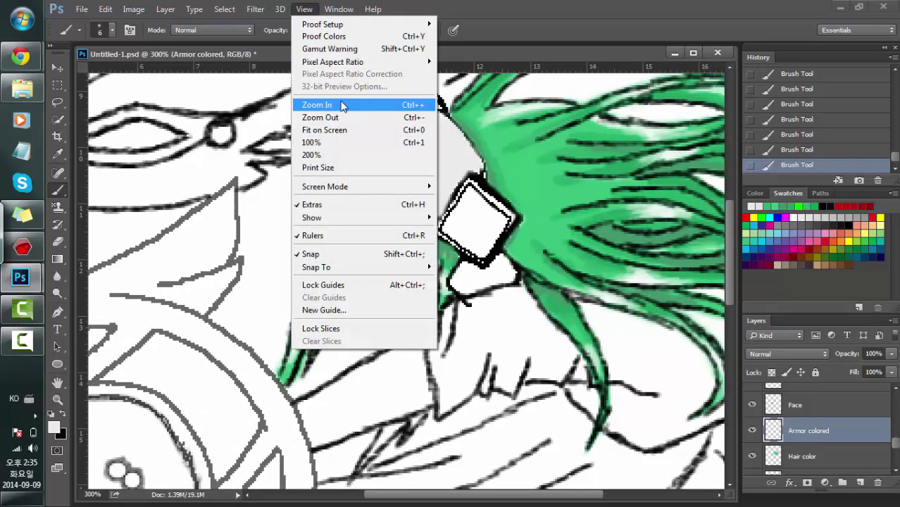
pyautogui.click(329, 105)
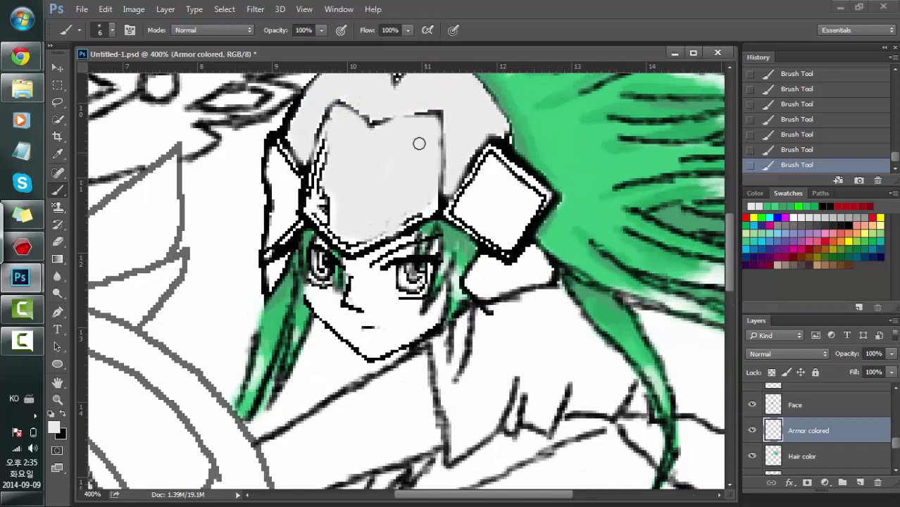
pyautogui.click(58, 241)
pyautogui.moveTo(413, 222); pyautogui.dragTo(373, 240)
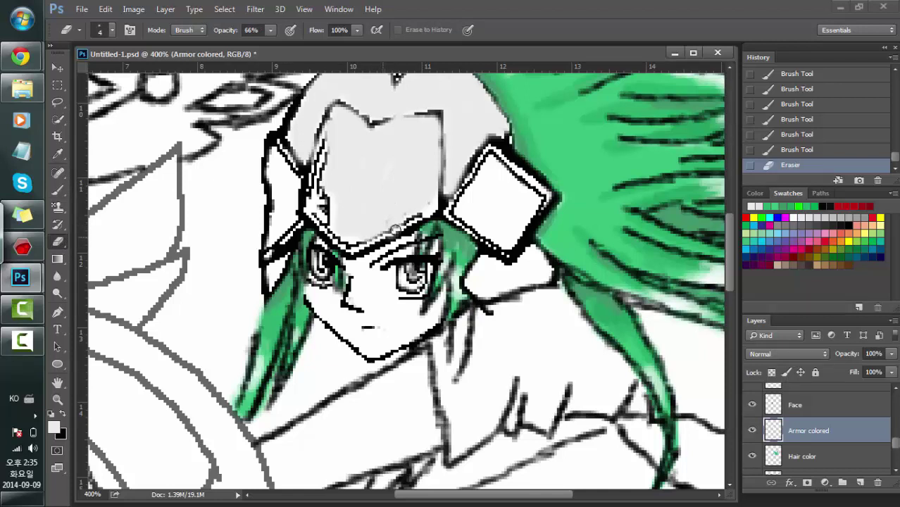
pyautogui.moveTo(392, 226)
pyautogui.mouseDown()
pyautogui.moveTo(431, 206)
pyautogui.moveTo(411, 214)
pyautogui.moveTo(430, 197)
pyautogui.mouseUp()
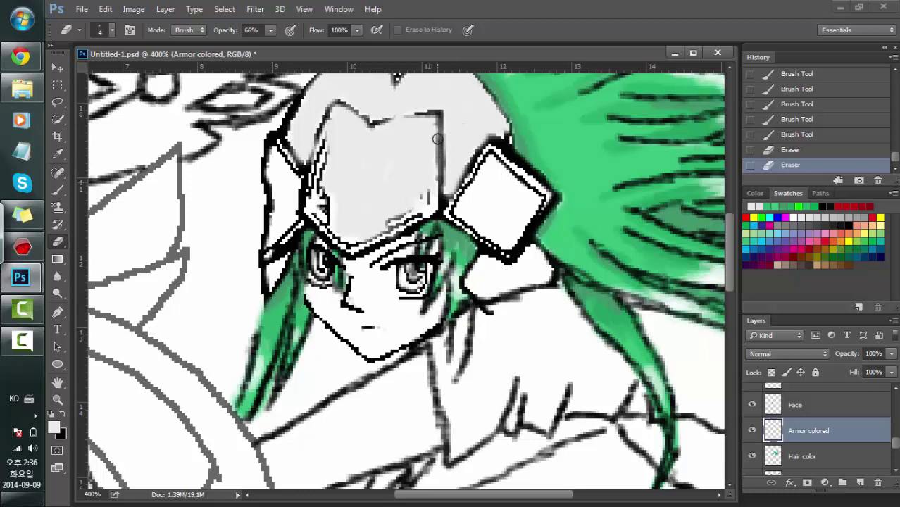
pyautogui.moveTo(433, 133)
pyautogui.mouseDown()
pyautogui.moveTo(432, 208)
pyautogui.moveTo(407, 195)
pyautogui.moveTo(431, 206)
pyautogui.moveTo(421, 189)
pyautogui.moveTo(434, 132)
pyautogui.moveTo(437, 169)
pyautogui.moveTo(425, 197)
pyautogui.moveTo(402, 191)
pyautogui.moveTo(403, 217)
pyautogui.moveTo(408, 198)
pyautogui.moveTo(422, 207)
pyautogui.moveTo(391, 225)
pyautogui.moveTo(425, 183)
pyautogui.mouseUp()
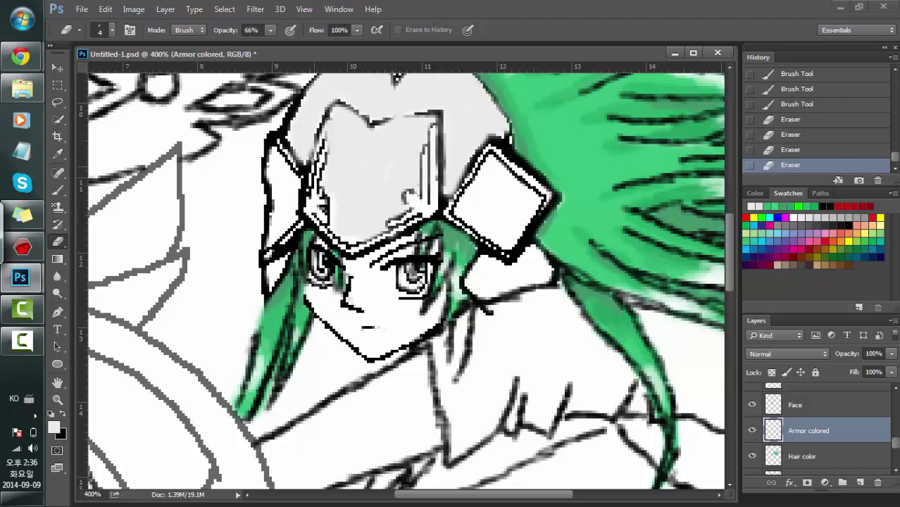
pyautogui.moveTo(319, 141); pyautogui.dragTo(345, 107)
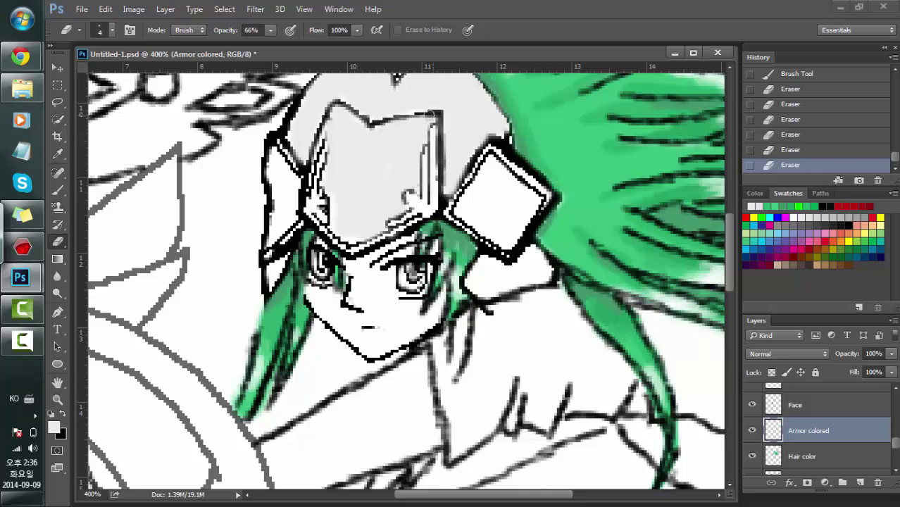
# Erase the gray over the front plate's upper corner outline and touch up the plate with the 6 px light gray brush.
pyautogui.click(431, 112)
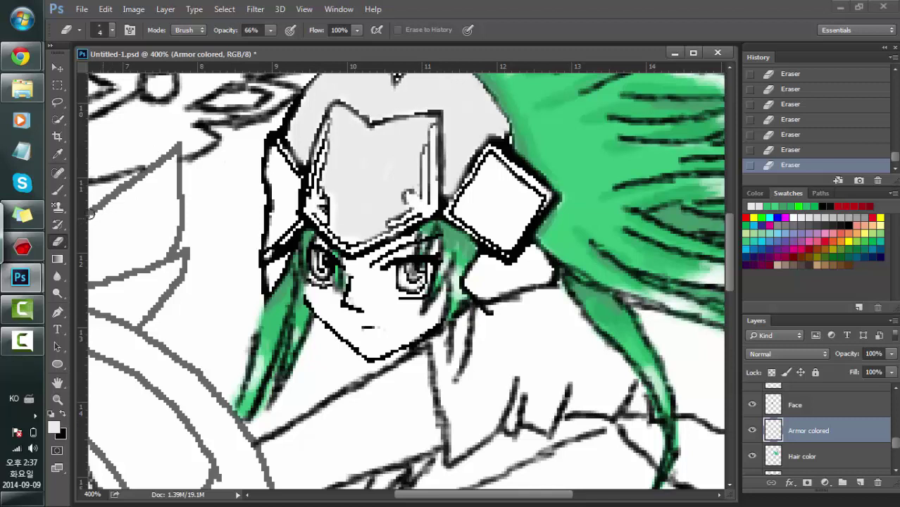
pyautogui.click(58, 189)
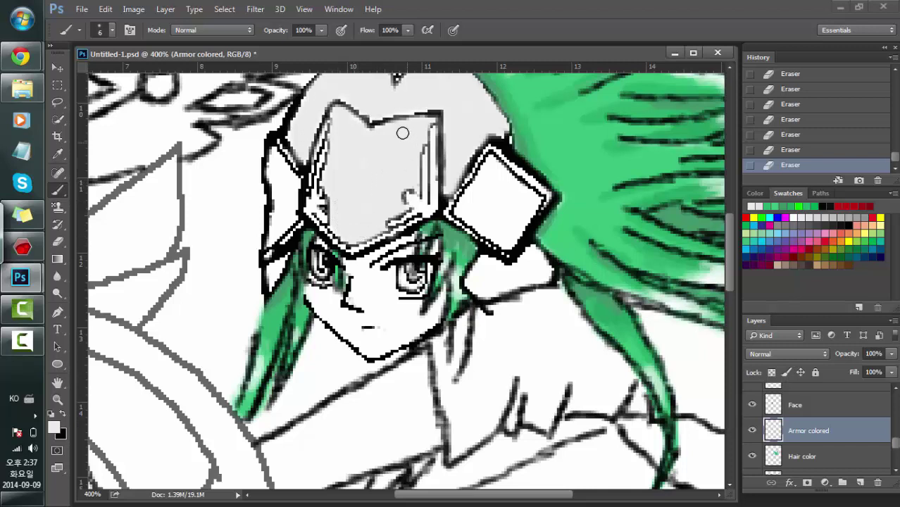
pyautogui.moveTo(402, 130); pyautogui.dragTo(392, 143)
# Pick a medium gray swatch and set the brush size to 2 px.
pyautogui.click(850, 217)
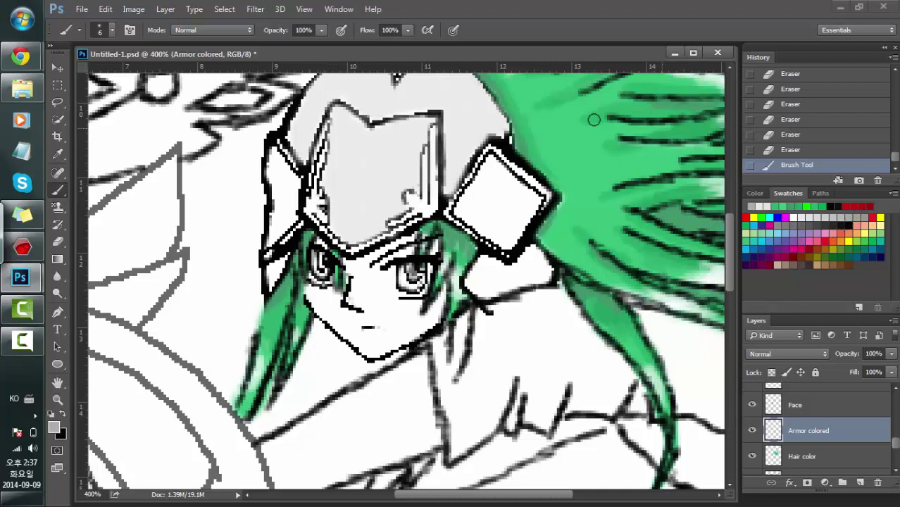
pyautogui.rightClick(375, 147)
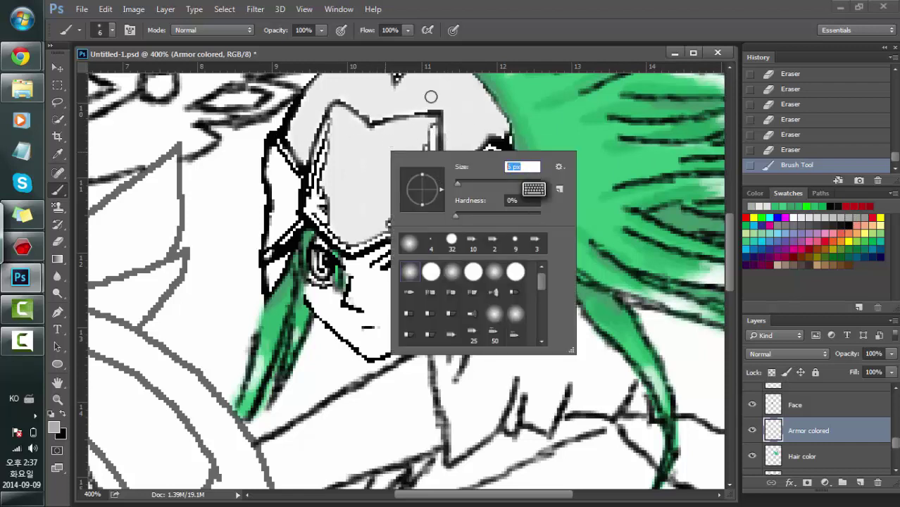
pyautogui.write('2')
pyautogui.press('Return')
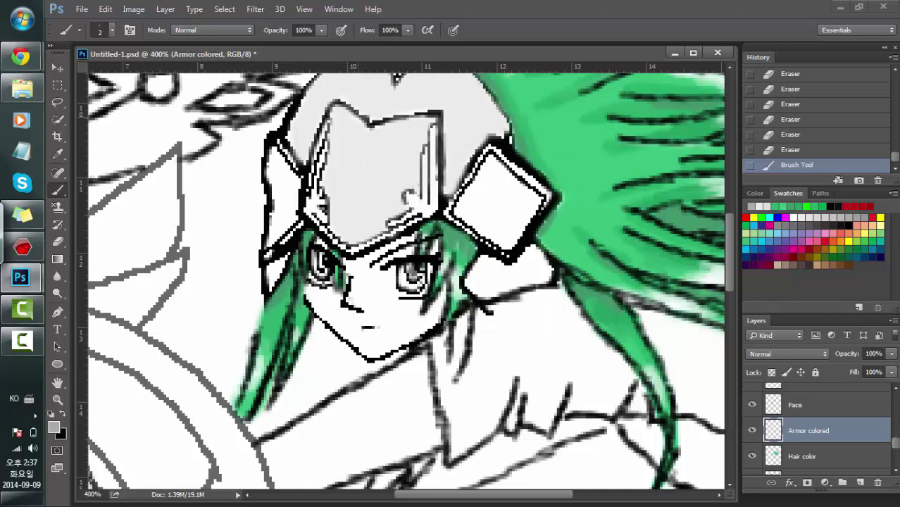
# Try a medium gray crease down the middle of the helmet's front plate and roll back those strokes.
pyautogui.click(365, 138)
pyautogui.click(366, 137)
pyautogui.moveTo(365, 138); pyautogui.dragTo(350, 235)
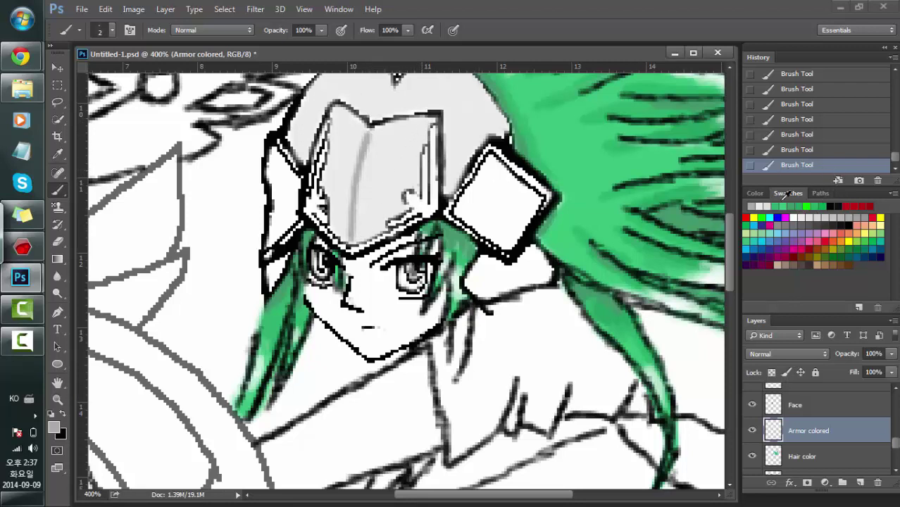
pyautogui.moveTo(820, 154); pyautogui.dragTo(817, 89)
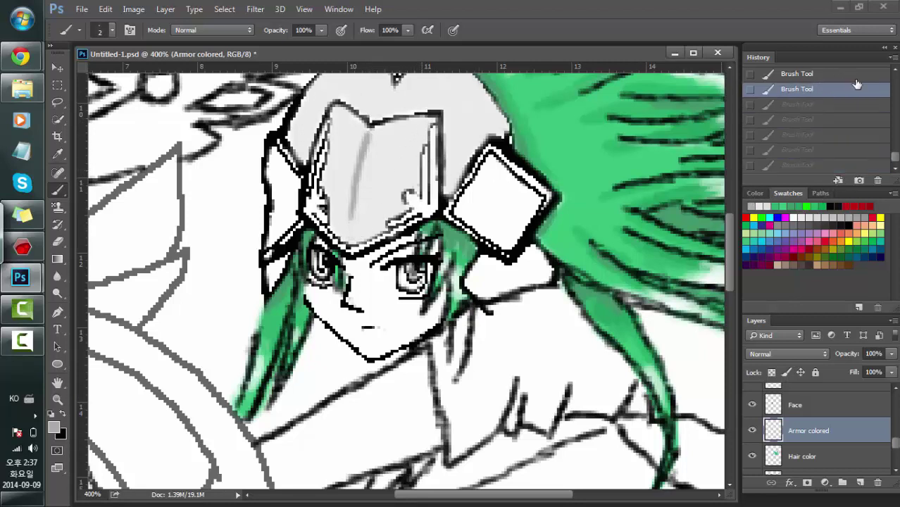
pyautogui.moveTo(895, 157); pyautogui.dragTo(896, 144)
pyautogui.click(821, 109)
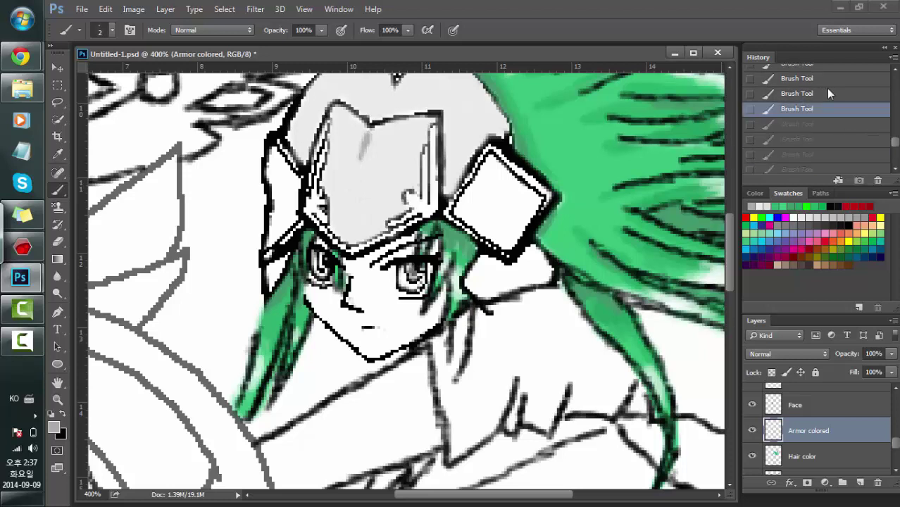
pyautogui.click(826, 93)
pyautogui.moveTo(896, 144); pyautogui.dragTo(896, 134)
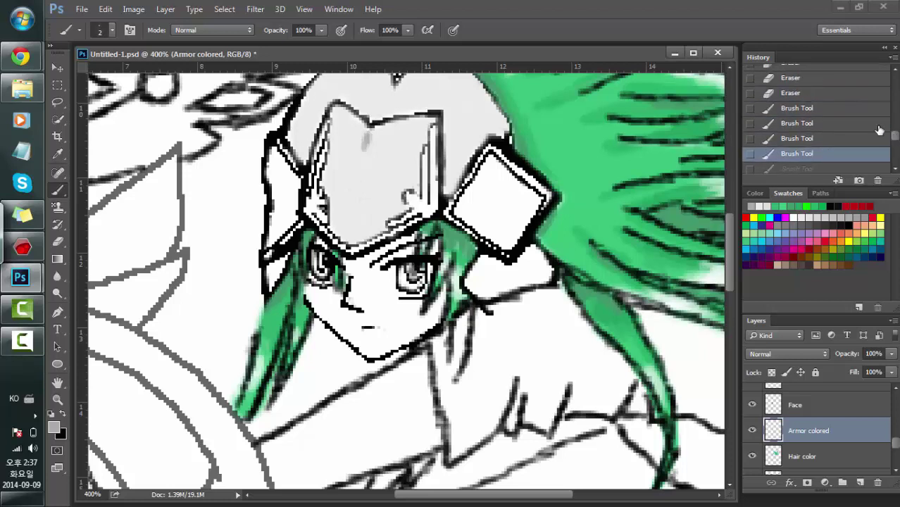
pyautogui.click(838, 123)
pyautogui.click(830, 98)
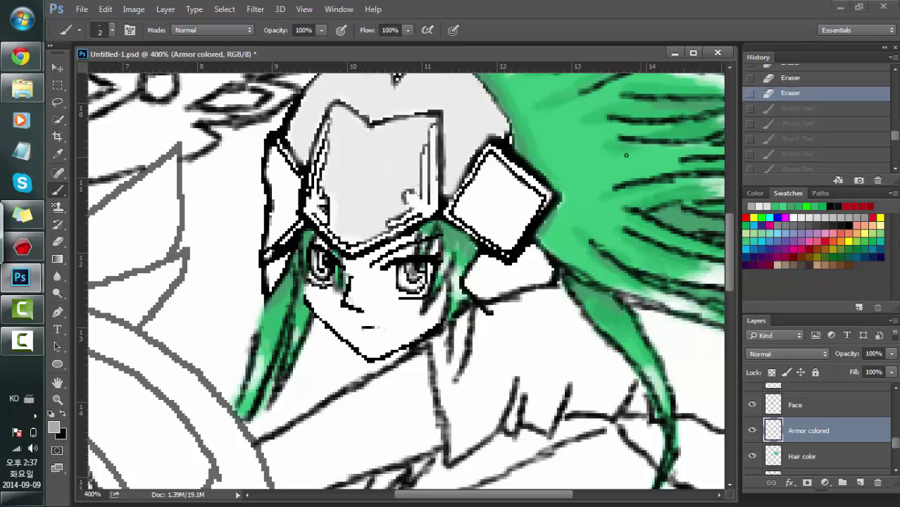
pyautogui.click(794, 110)
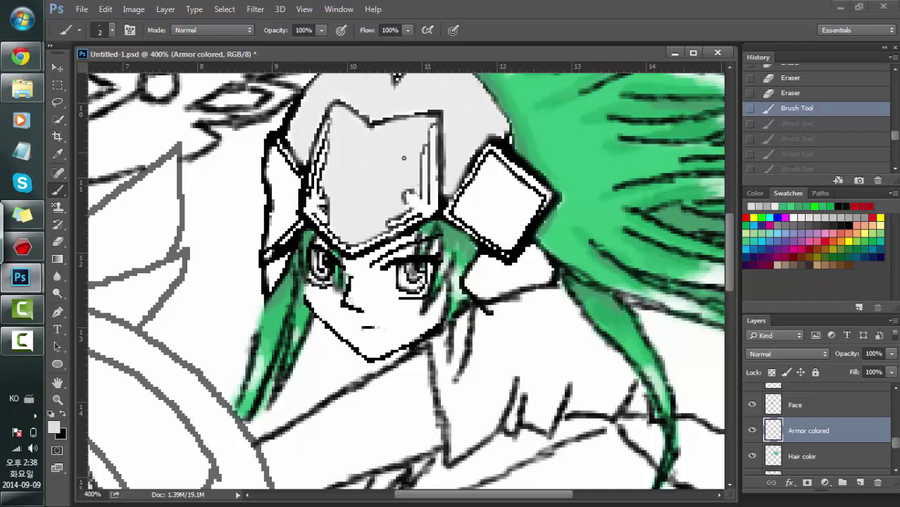
# Shade the helmet's front plate with light gray 2 px strokes, undoing and repainting the last stroke beside the middle.
pyautogui.click(324, 172)
pyautogui.click(323, 176)
pyautogui.click(325, 177)
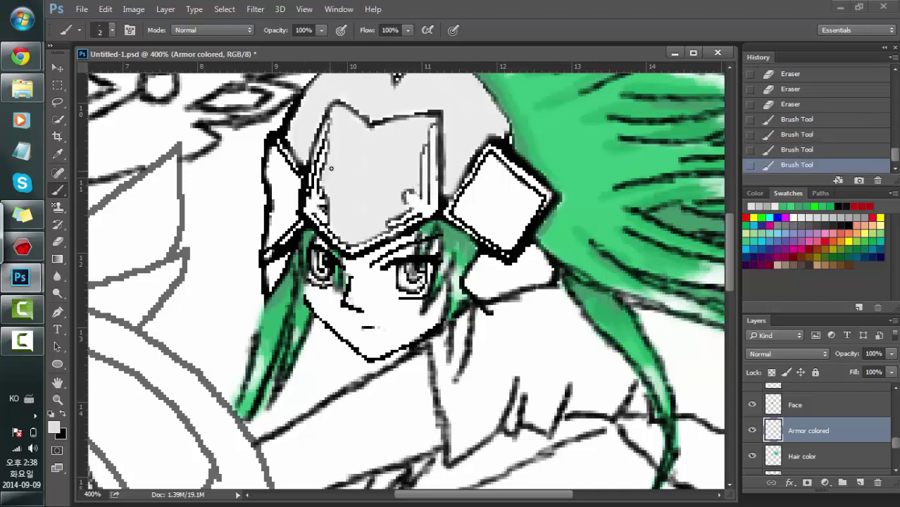
pyautogui.click(326, 182)
pyautogui.click(330, 191)
pyautogui.click(326, 186)
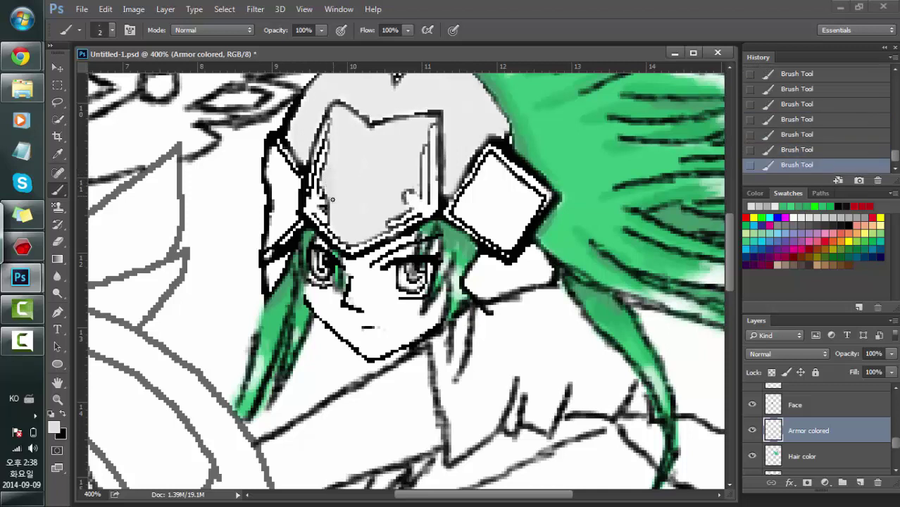
pyautogui.click(331, 207)
pyautogui.click(331, 224)
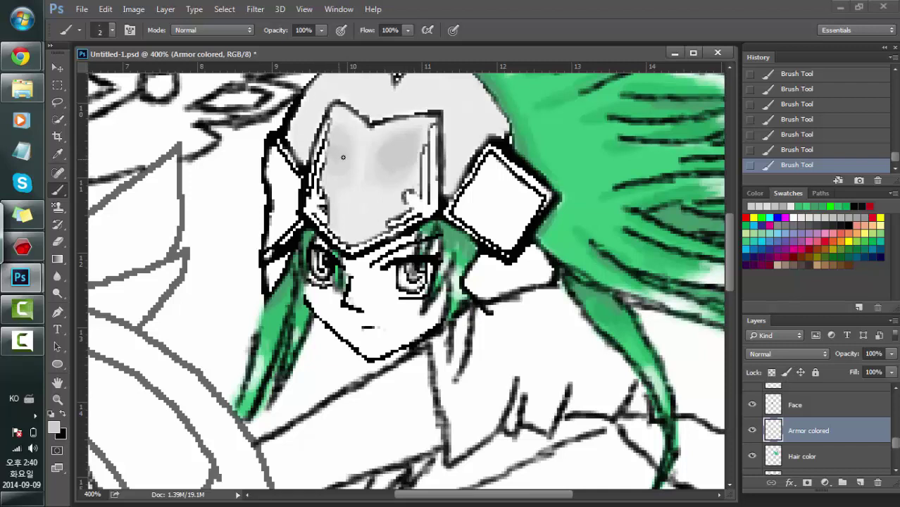
pyautogui.click(770, 150)
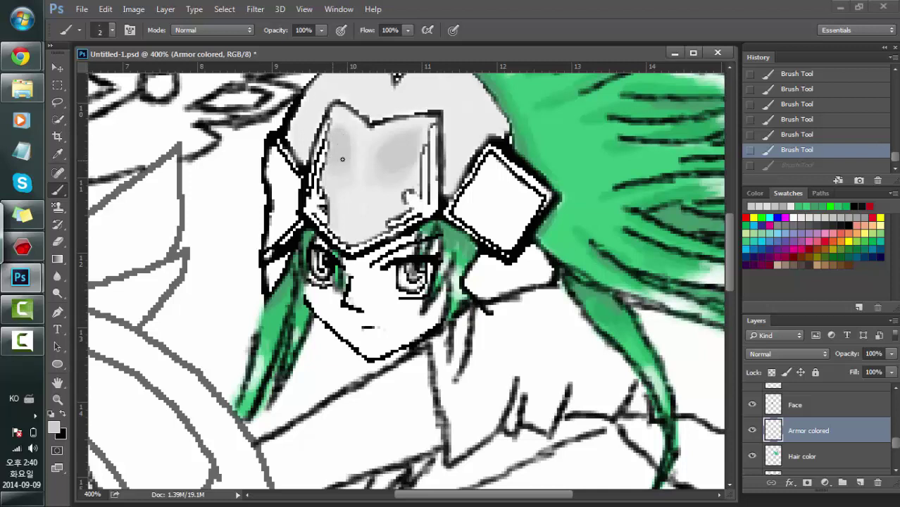
pyautogui.moveTo(349, 154); pyautogui.dragTo(381, 150)
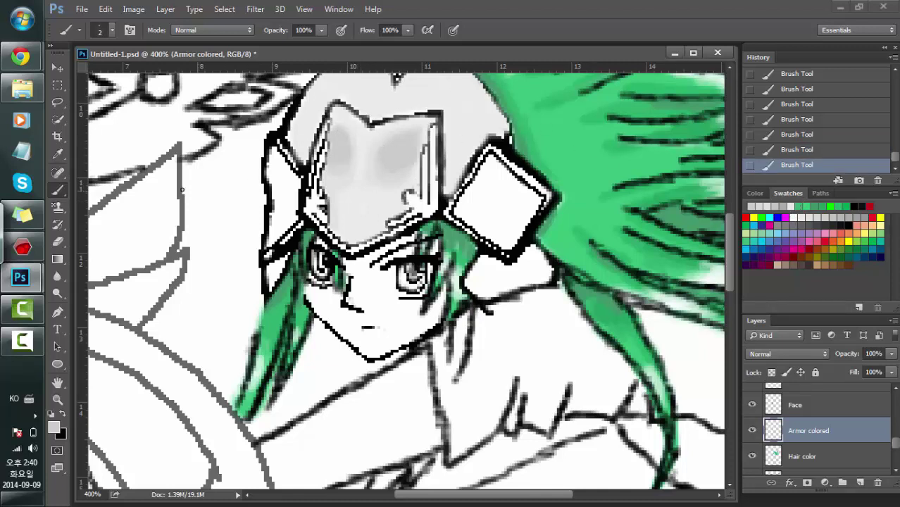
# Erase a thin highlight at the upper middle of the front plate with a 1 px eraser at 66% opacity.
pyautogui.click(58, 242)
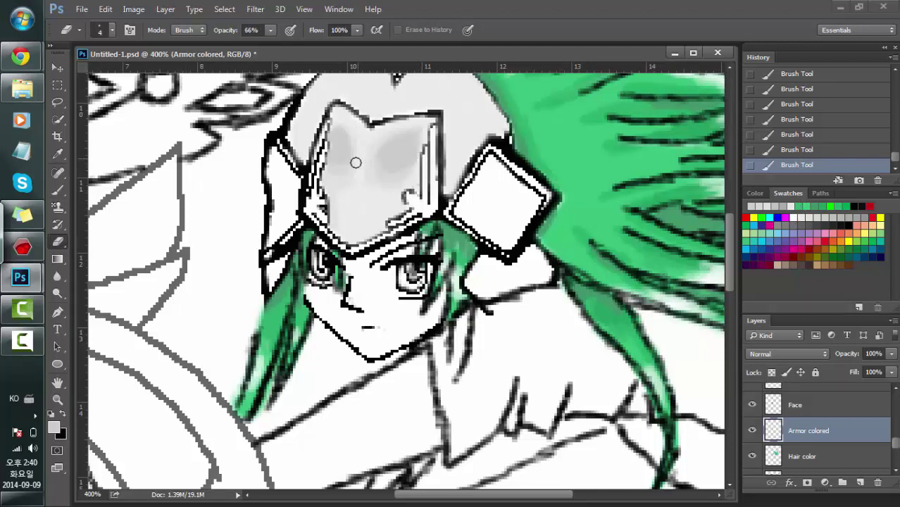
pyautogui.rightClick(405, 146)
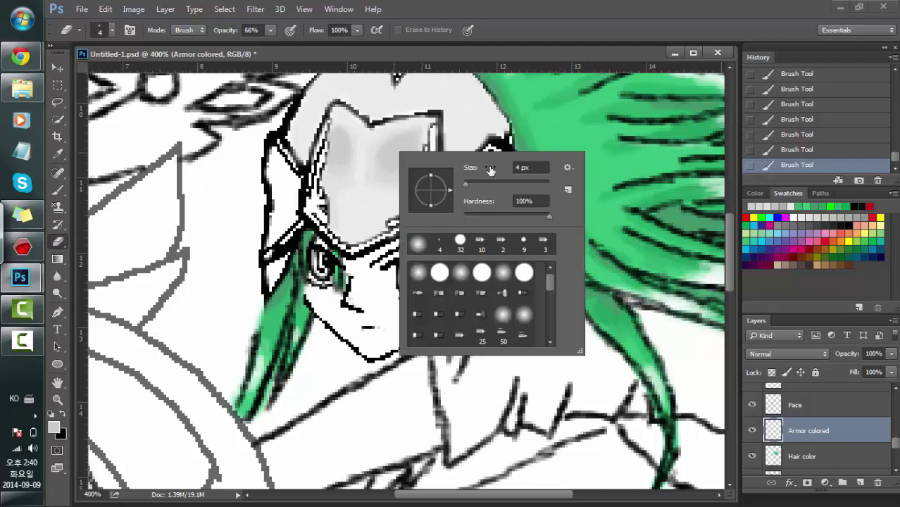
pyautogui.doubleClick(525, 171)
pyautogui.write('1')
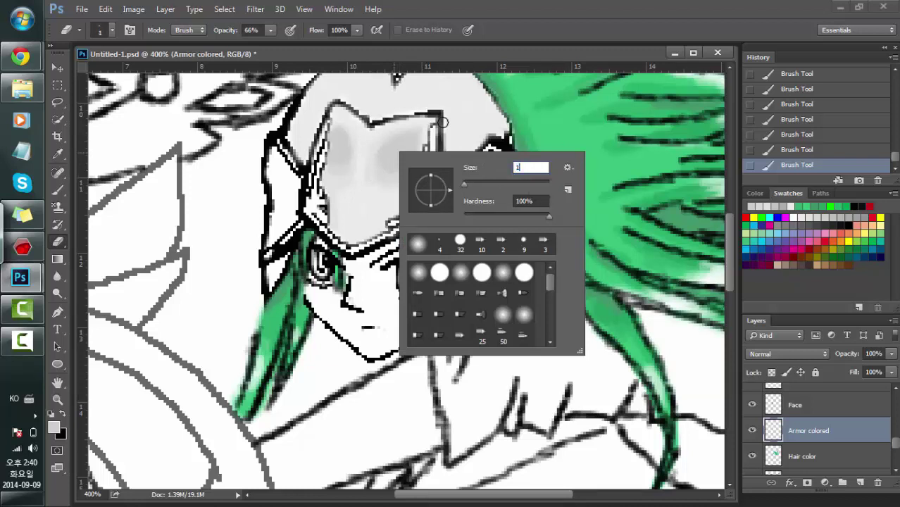
pyautogui.press('Return')
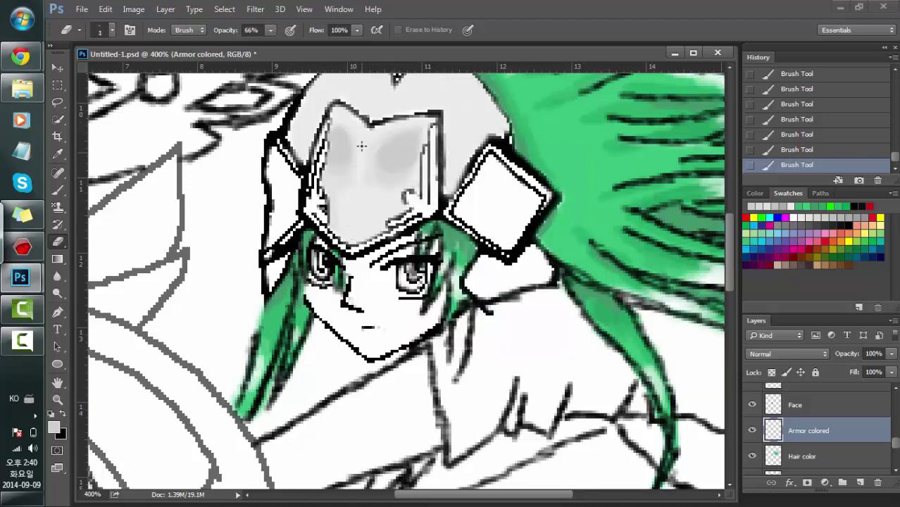
pyautogui.moveTo(363, 135); pyautogui.dragTo(362, 149)
pyautogui.moveTo(366, 134); pyautogui.dragTo(364, 153)
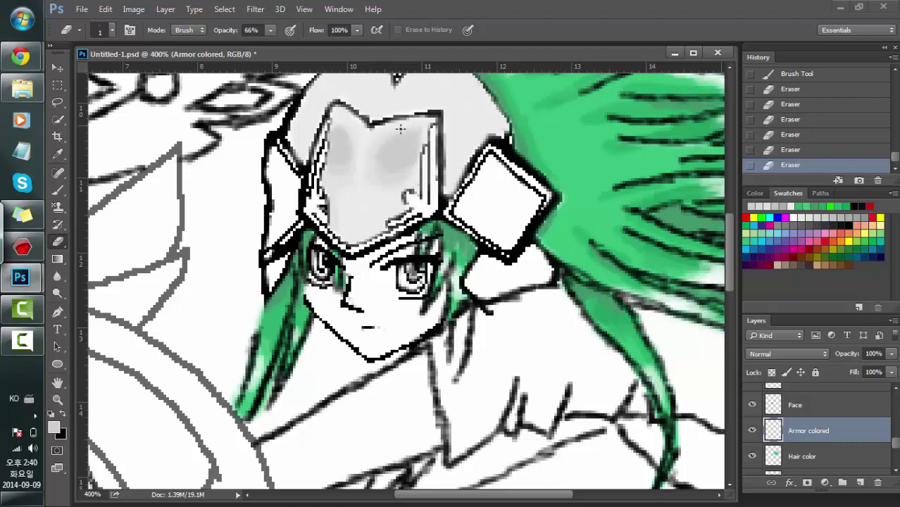
# Raise the eraser opacity to 100% and strengthen the highlight down the middle of the front plate.
pyautogui.click(270, 30)
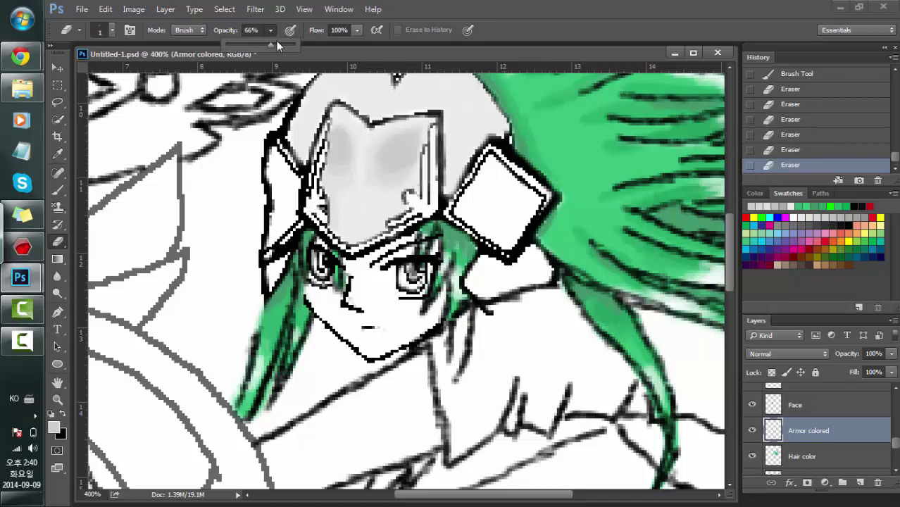
pyautogui.click(379, 128)
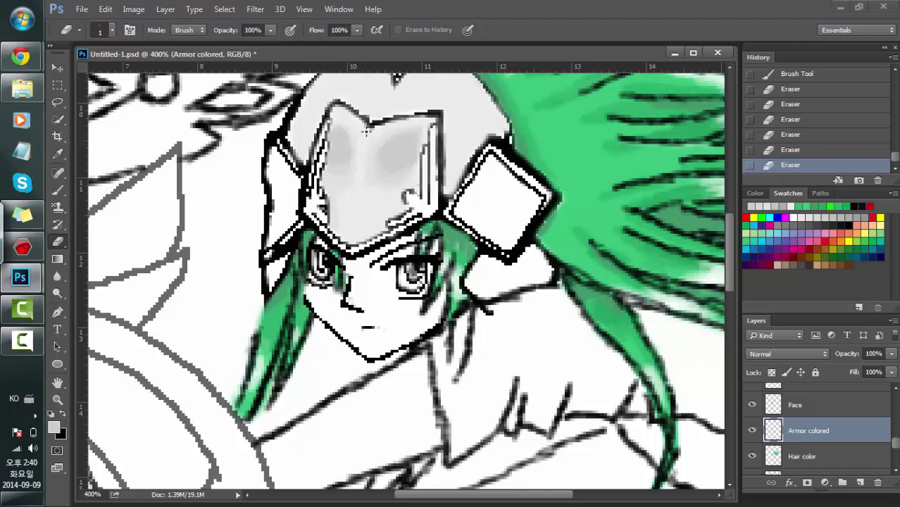
pyautogui.moveTo(367, 133); pyautogui.dragTo(363, 145)
# Set the eraser size to 2 px.
pyautogui.rightClick(404, 149)
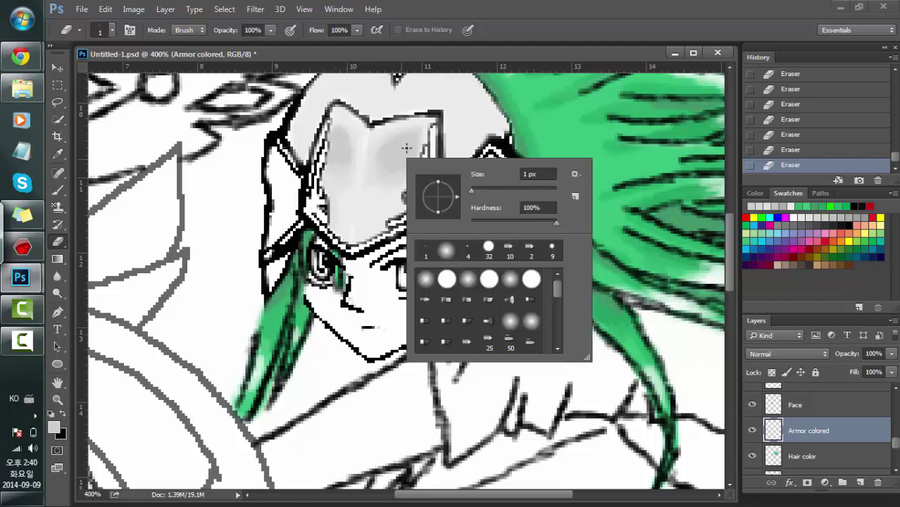
pyautogui.click(534, 173)
pyautogui.write('2')
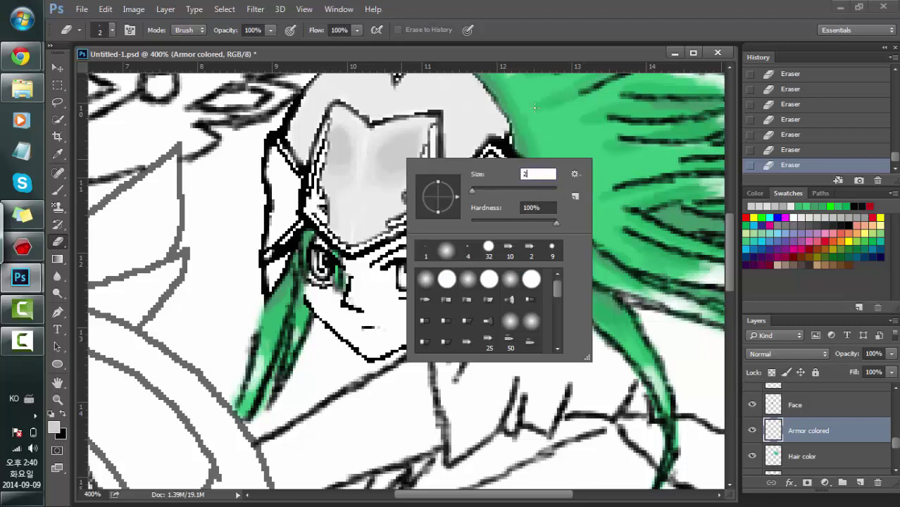
pyautogui.press('Return')
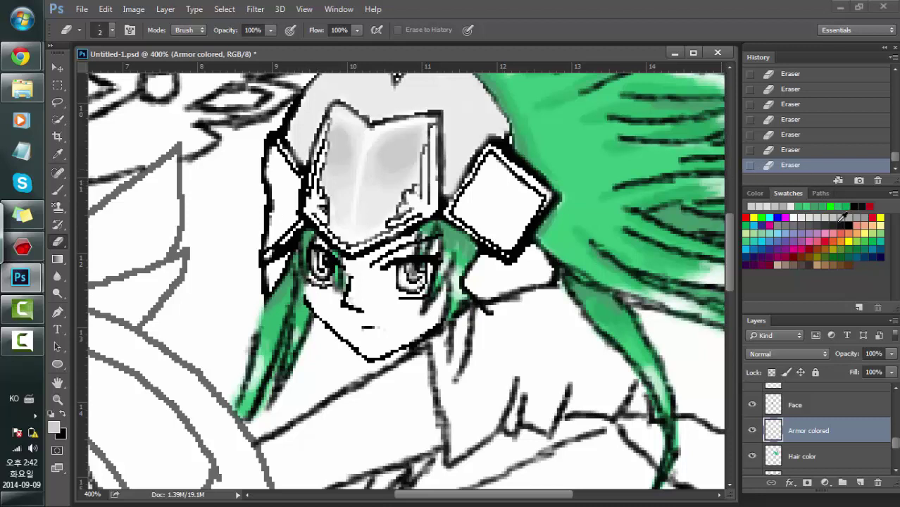
# Paint a medium gray shadow along the front plate's upper left edge down to the central notch with the 2 px brush, redoing the last stroke.
pyautogui.click(863, 216)
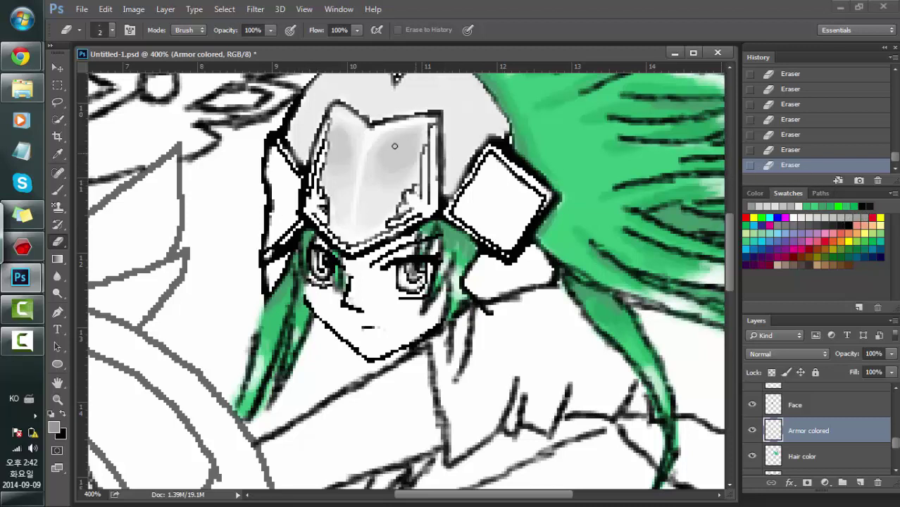
pyautogui.click(58, 190)
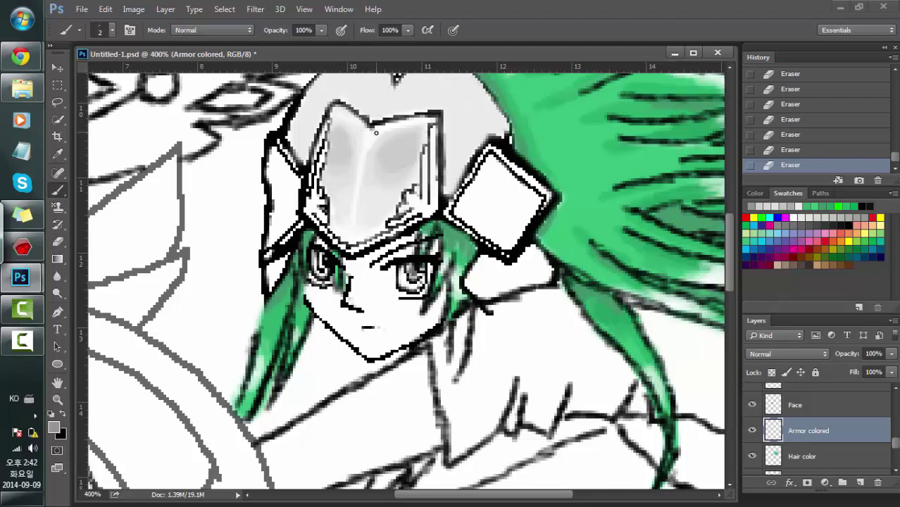
pyautogui.click(335, 112)
pyautogui.click(335, 112)
pyautogui.click(335, 112)
pyautogui.click(331, 114)
pyautogui.click(338, 110)
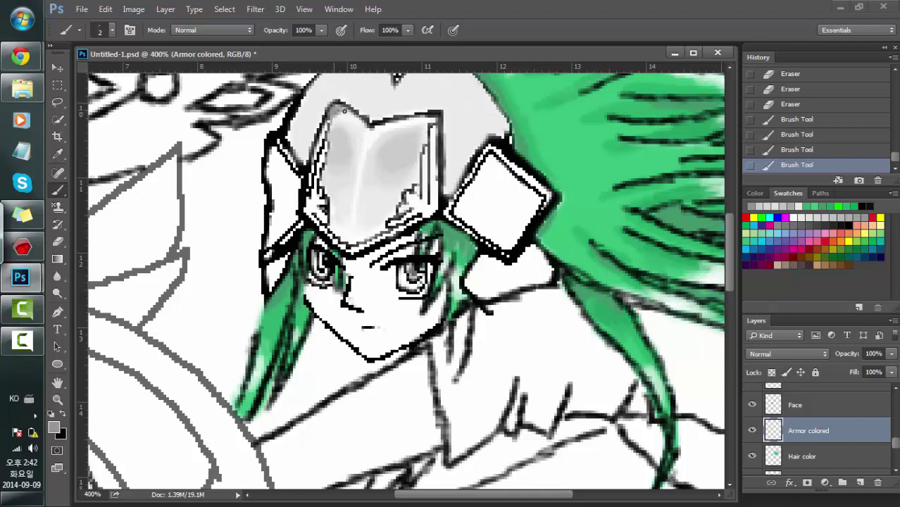
pyautogui.click(342, 110)
pyautogui.click(350, 117)
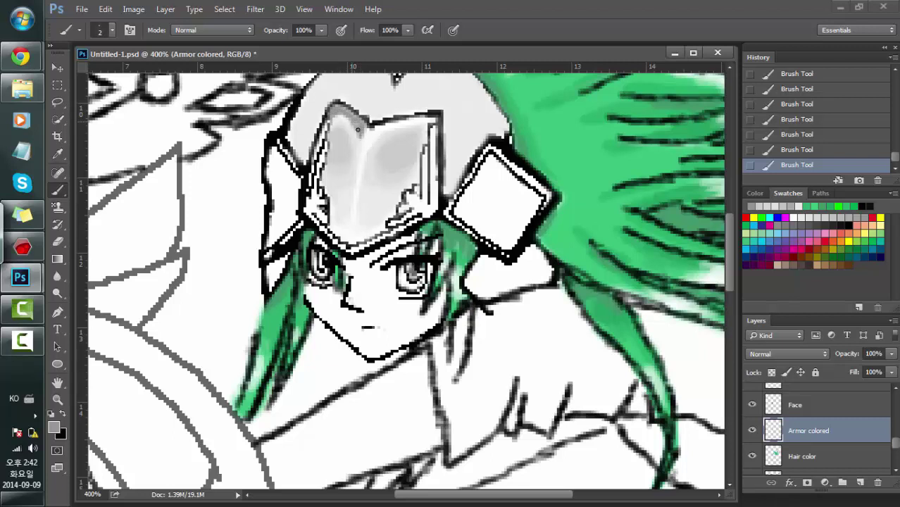
pyautogui.moveTo(352, 120); pyautogui.dragTo(334, 115)
pyautogui.hotkey('ctrl', 'z')
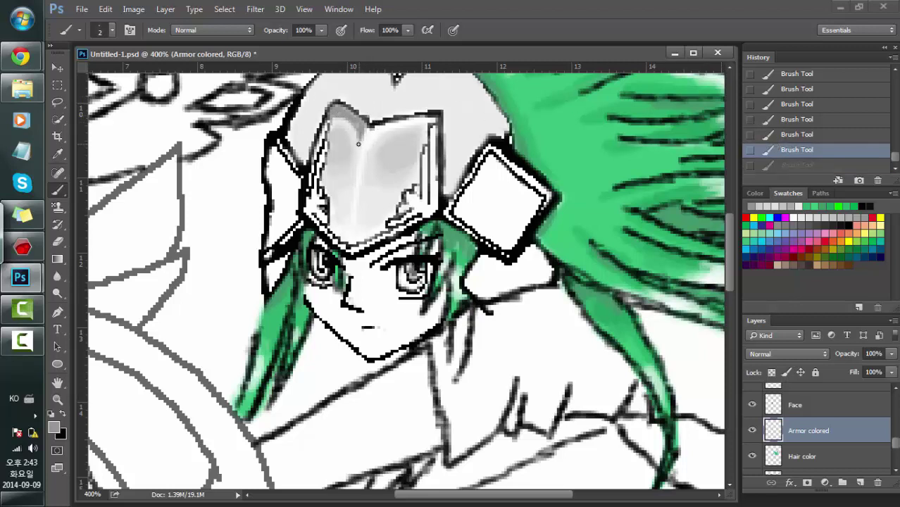
pyautogui.moveTo(359, 145); pyautogui.dragTo(364, 130)
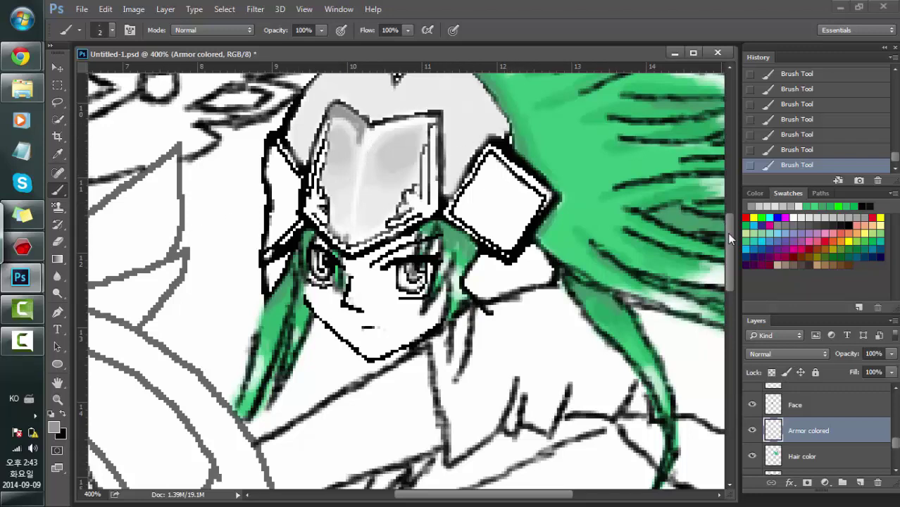
# Shade the helmet dome around the front plate, from its lower left edge across to the right side, in light gray with a 4 px brush.
pyautogui.moveTo(727, 232); pyautogui.dragTo(719, 200)
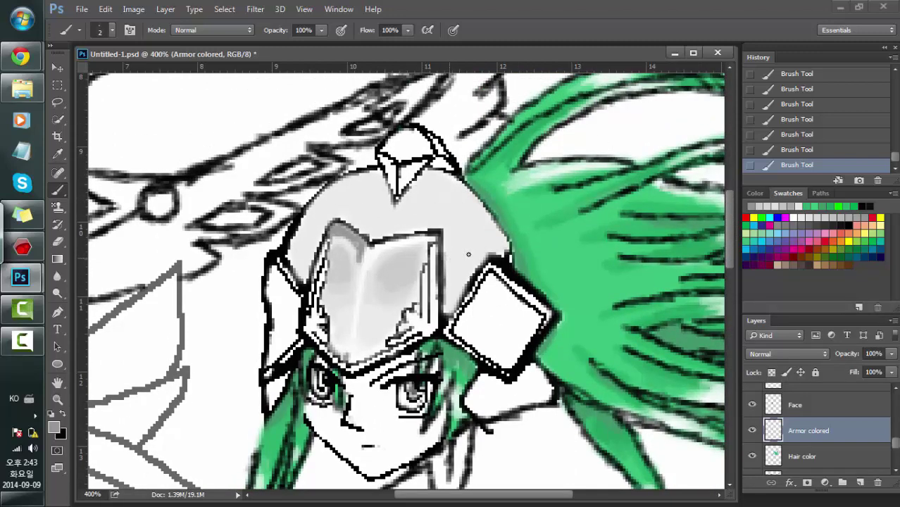
pyautogui.click(809, 214)
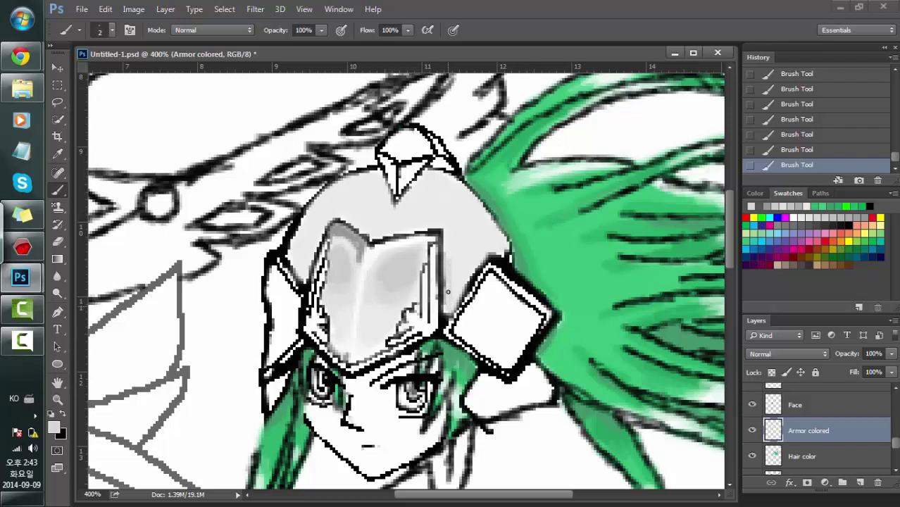
pyautogui.rightClick(491, 236)
pyautogui.click(637, 250)
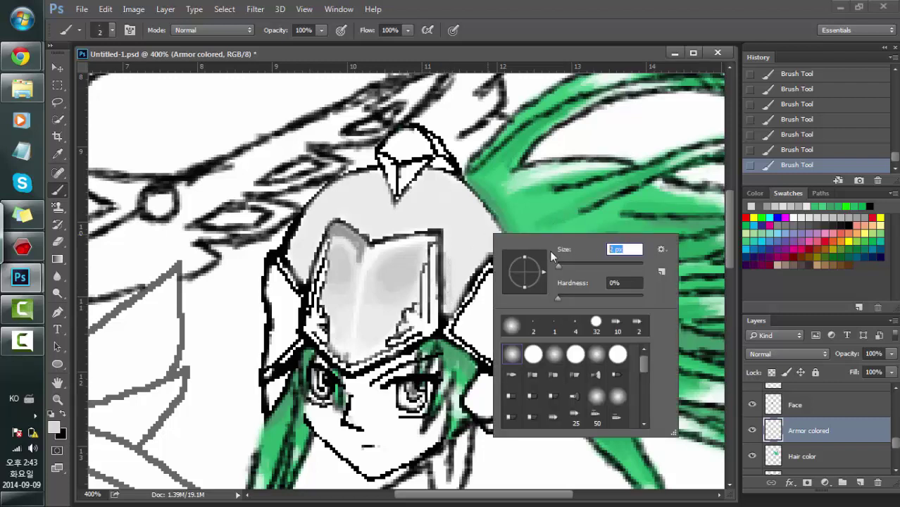
pyautogui.write('4')
pyautogui.press('Return')
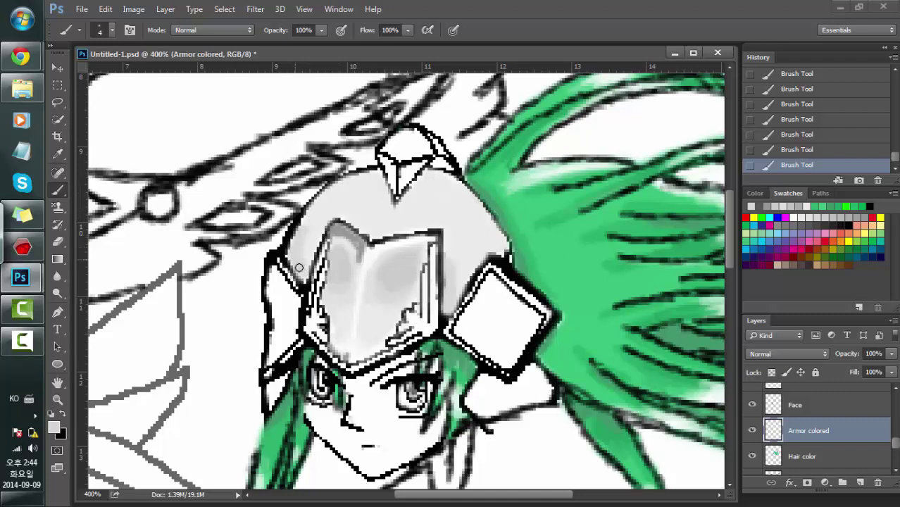
pyautogui.moveTo(299, 268)
pyautogui.mouseDown()
pyautogui.moveTo(307, 253)
pyautogui.moveTo(304, 276)
pyautogui.moveTo(322, 226)
pyautogui.mouseUp()
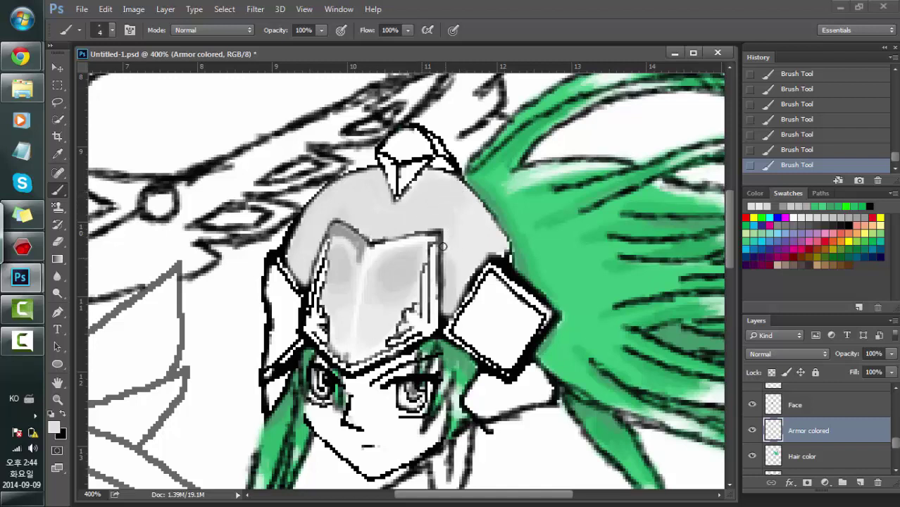
pyautogui.click(763, 149)
pyautogui.moveTo(448, 233); pyautogui.dragTo(452, 262)
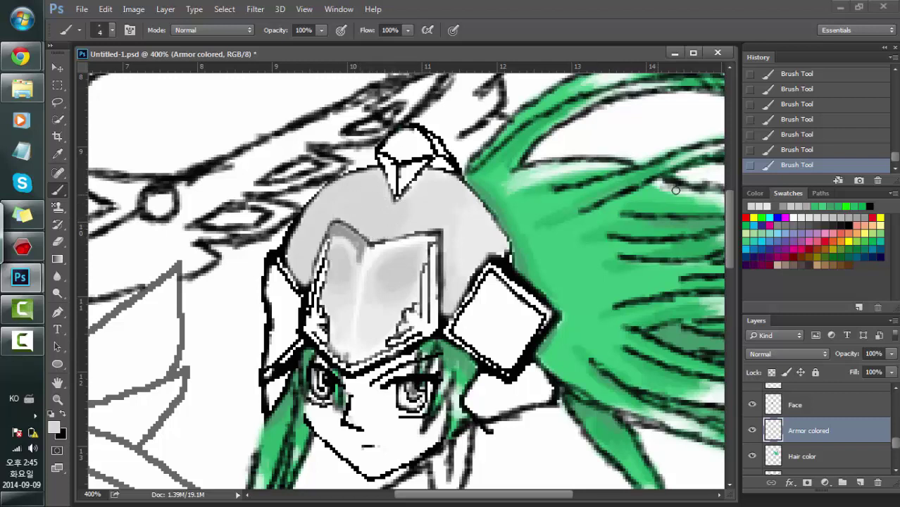
# Paint a slightly darker gray shadow along the left edge of the helmet dome with the 4 px brush.
pyautogui.click(831, 220)
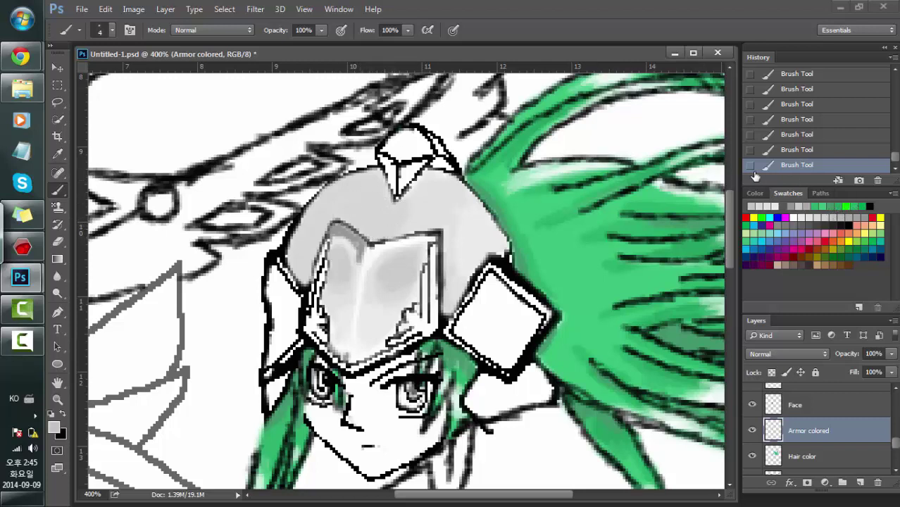
pyautogui.moveTo(306, 245)
pyautogui.mouseDown()
pyautogui.moveTo(301, 238)
pyautogui.moveTo(294, 257)
pyautogui.moveTo(306, 224)
pyautogui.mouseUp()
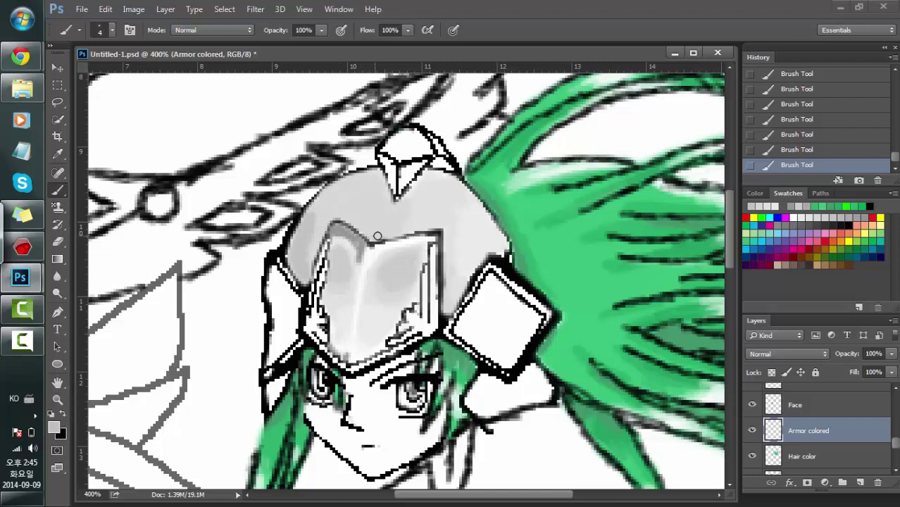
pyautogui.click(21, 343)
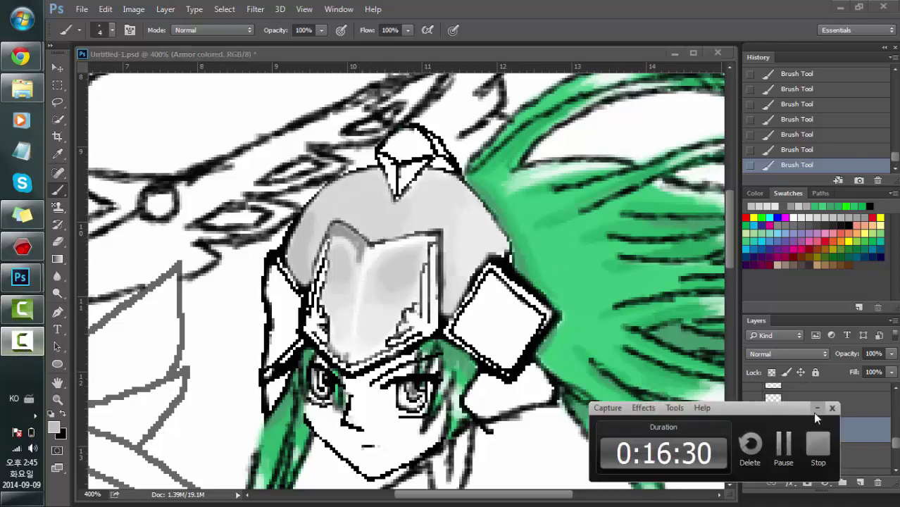